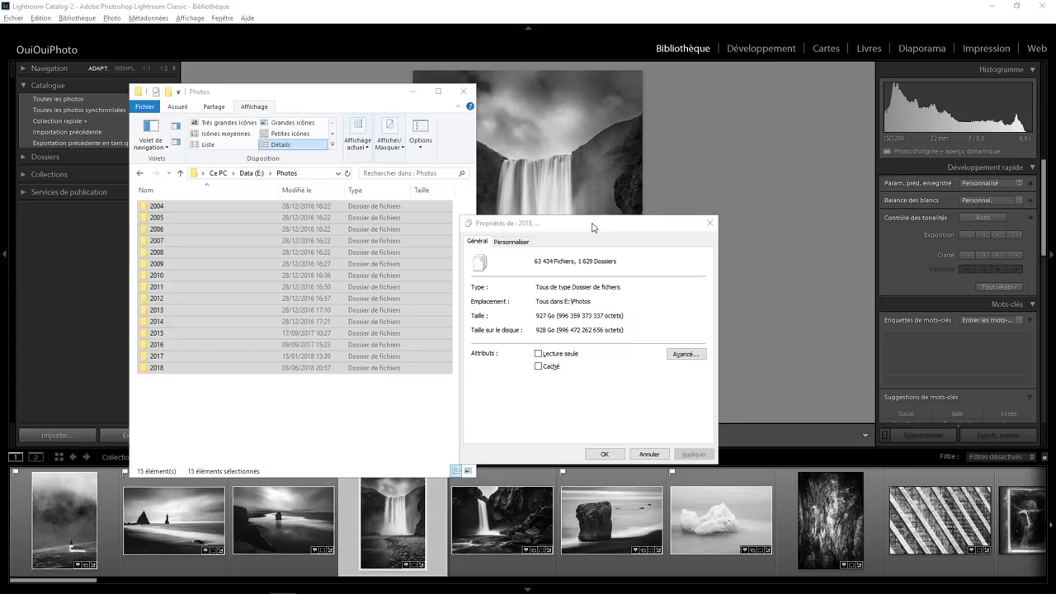
- Place the Photos size summary (63 434 files, 1 629 folders, 927 Go) beside the Photos folder window
drag(594, 229, 631, 196)
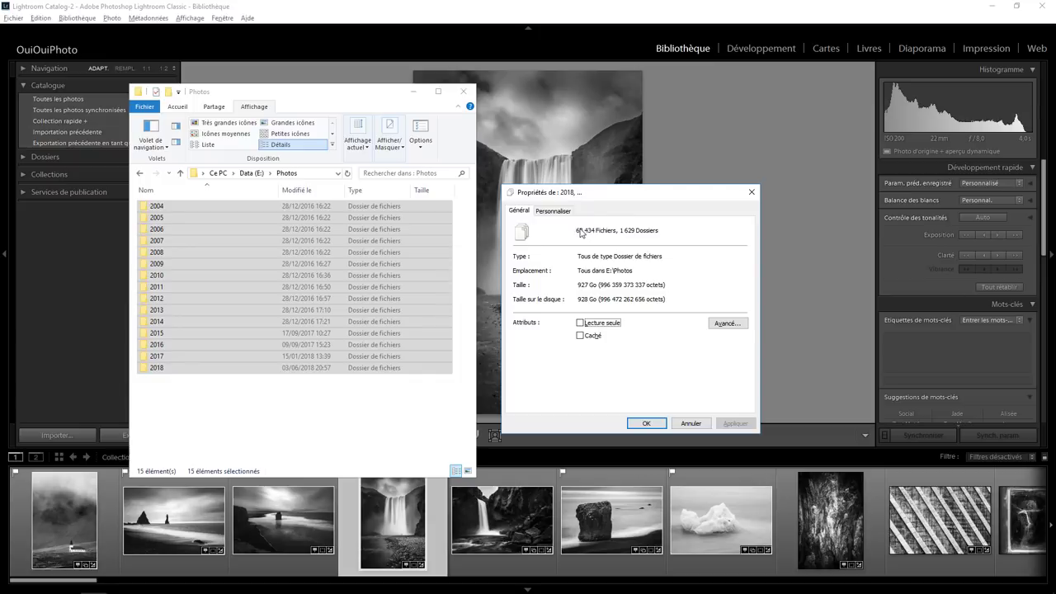
mouse_move(321, 93)
mouse_down()
mouse_move(344, 157)
mouse_move(330, 158)
mouse_up()
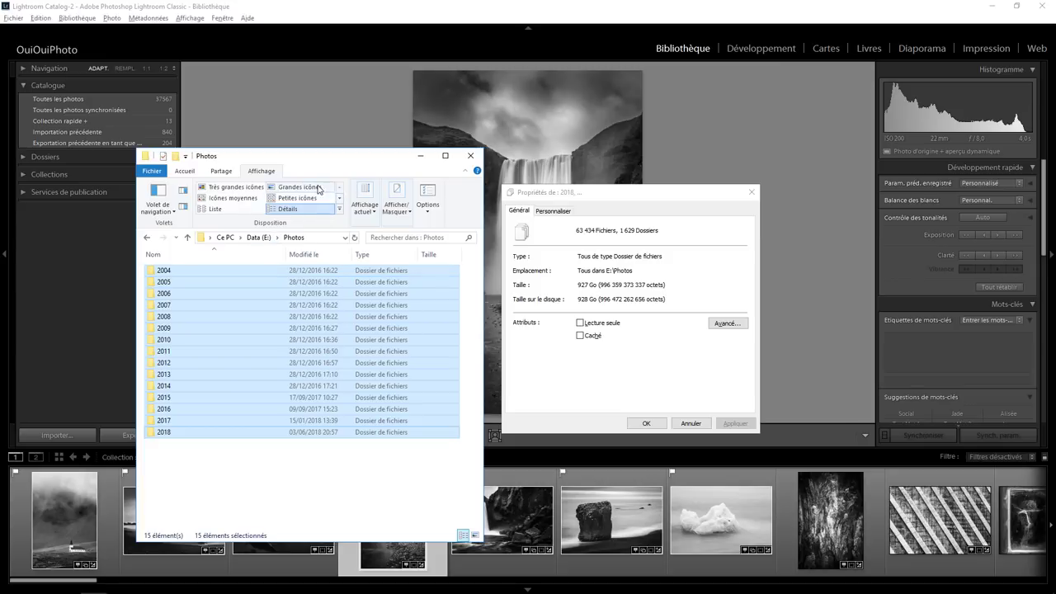
- Close the size summary and move to the Photo\Lightroom folder holding Lightroom Catalog-2 at 1 129 764 Ko
drag(336, 157, 334, 114)
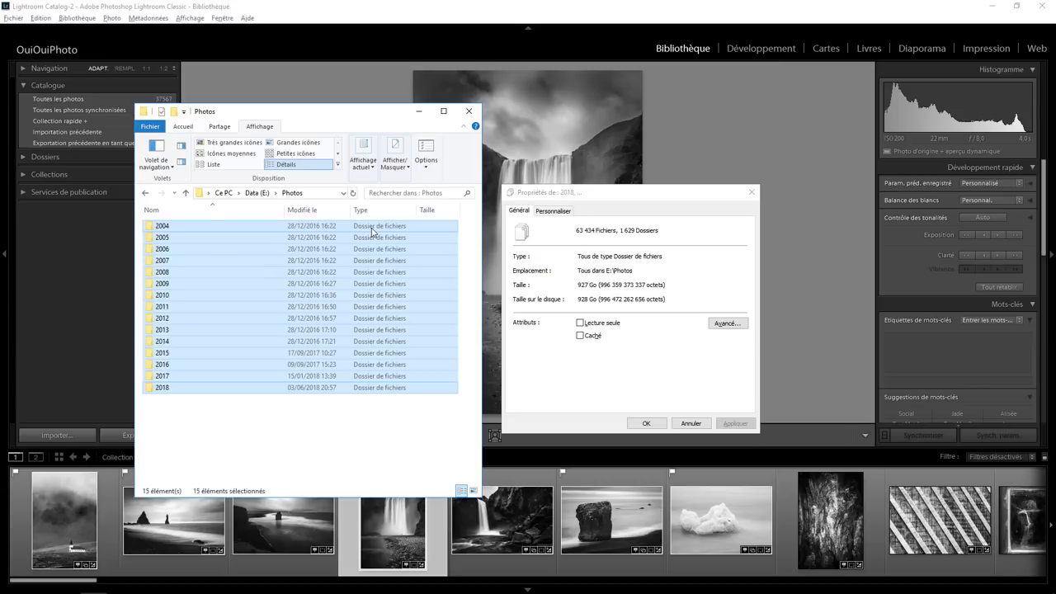
drag(371, 111, 355, 82)
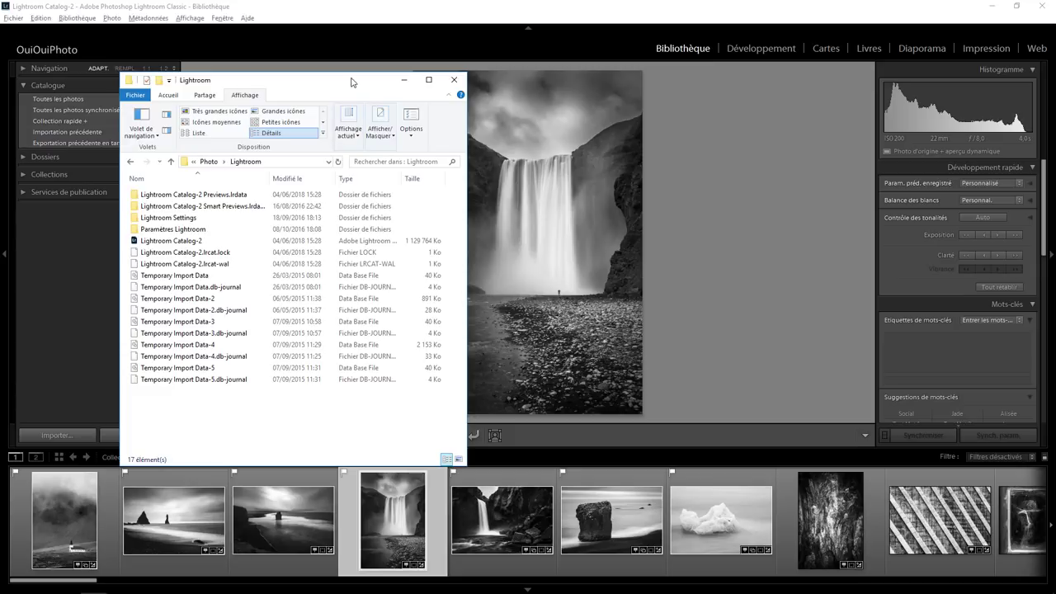
- Move the Lightroom folder window aside and return to Lightroom's Développement view of the waterfall photo
mouse_move(353, 80)
mouse_down()
mouse_move(545, 103)
mouse_move(723, 78)
mouse_up()
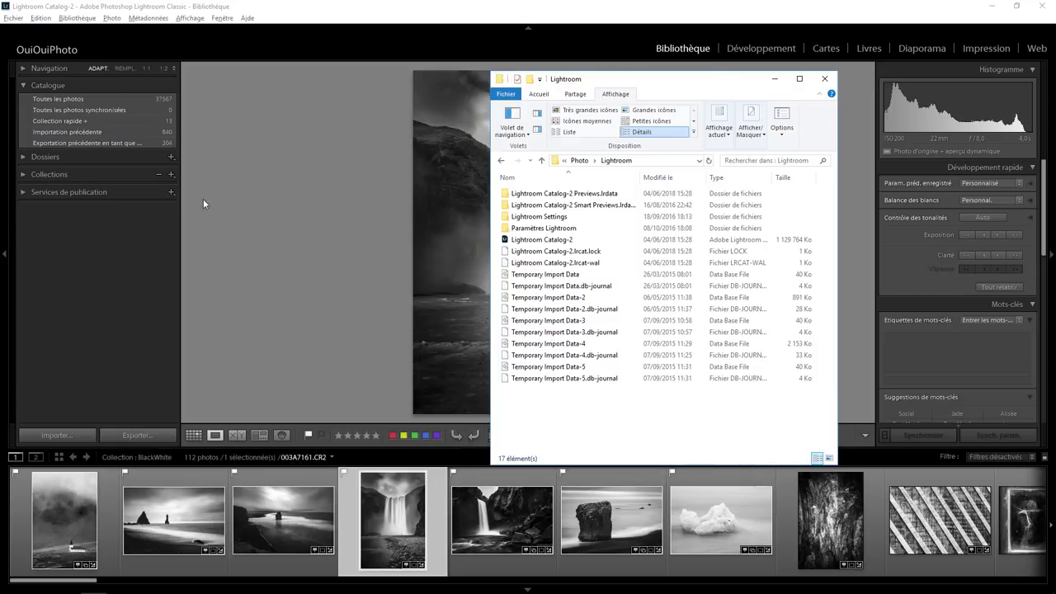
click(283, 245)
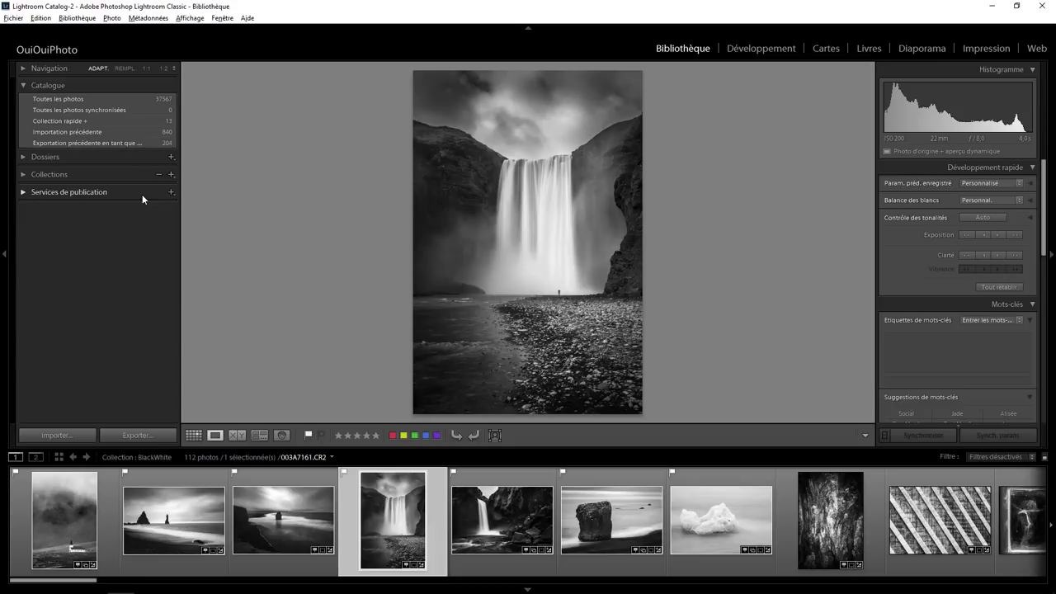
click(757, 48)
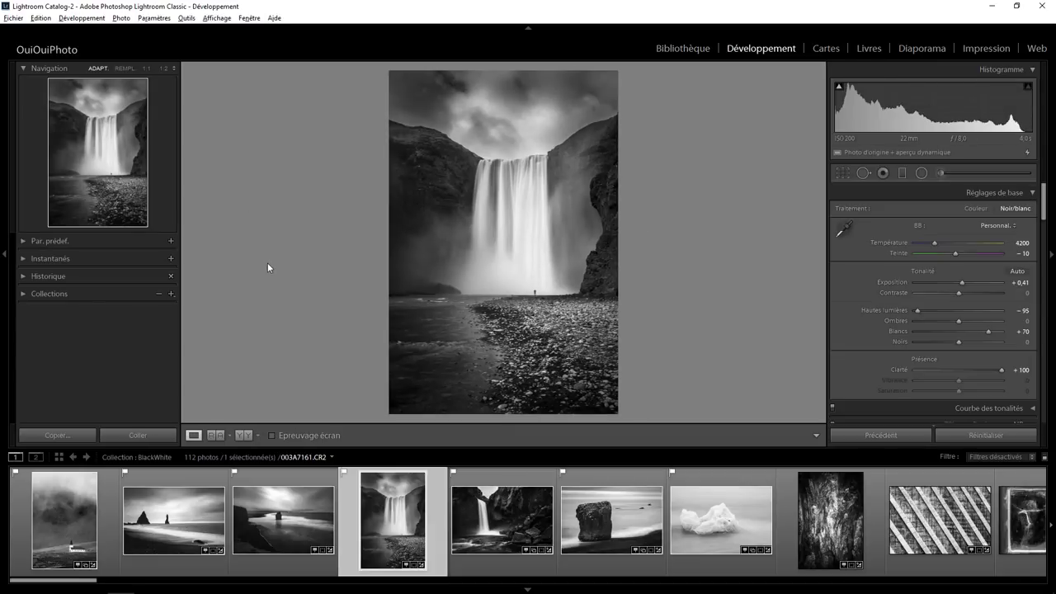
click(23, 275)
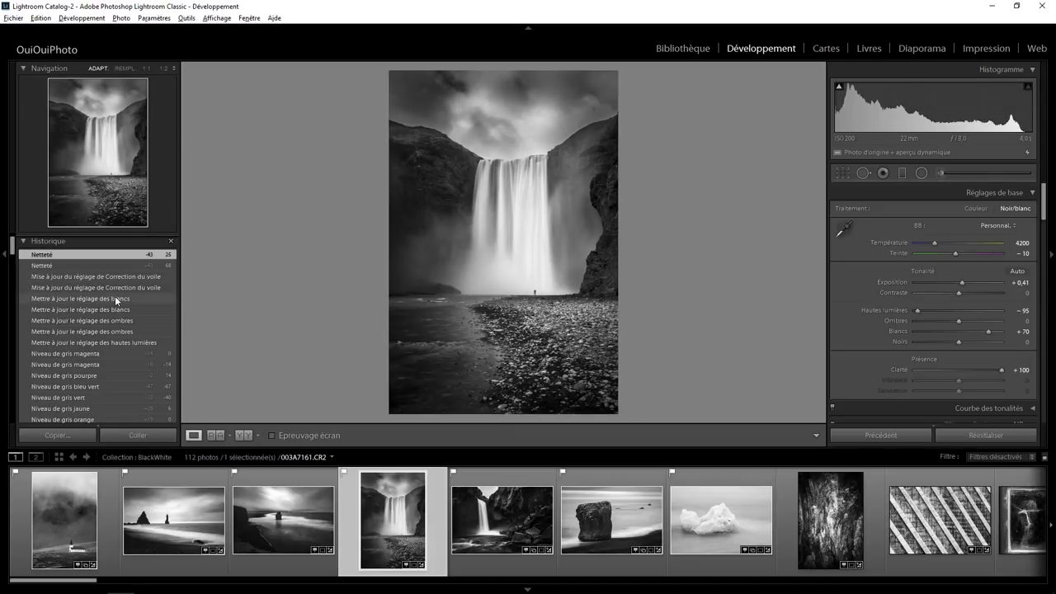
scroll(116, 298, down, 3)
scroll(117, 299, down, 3)
scroll(117, 298, down, 3)
scroll(118, 299, down, 3)
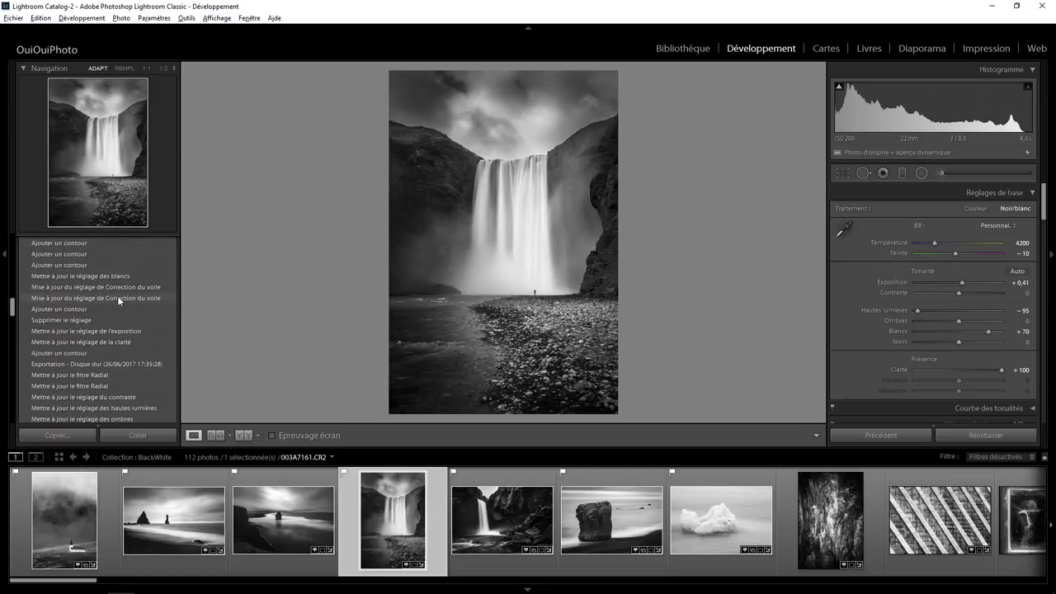
scroll(117, 295, down, 3)
scroll(118, 295, down, 3)
scroll(117, 296, down, 3)
scroll(118, 295, down, 3)
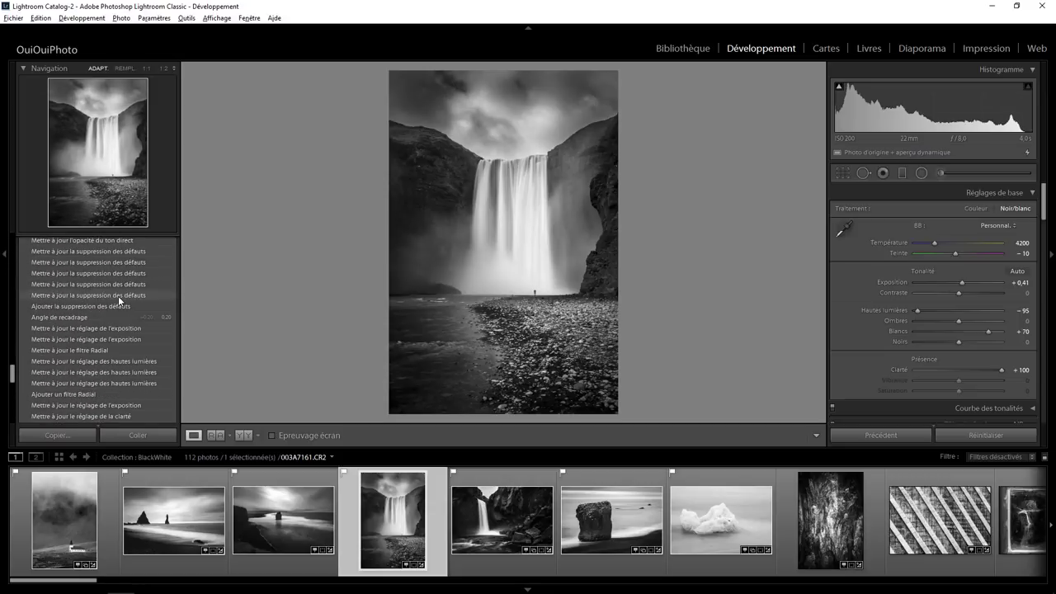
scroll(118, 296, down, 3)
scroll(118, 296, down, 3)
scroll(118, 296, down, 3)
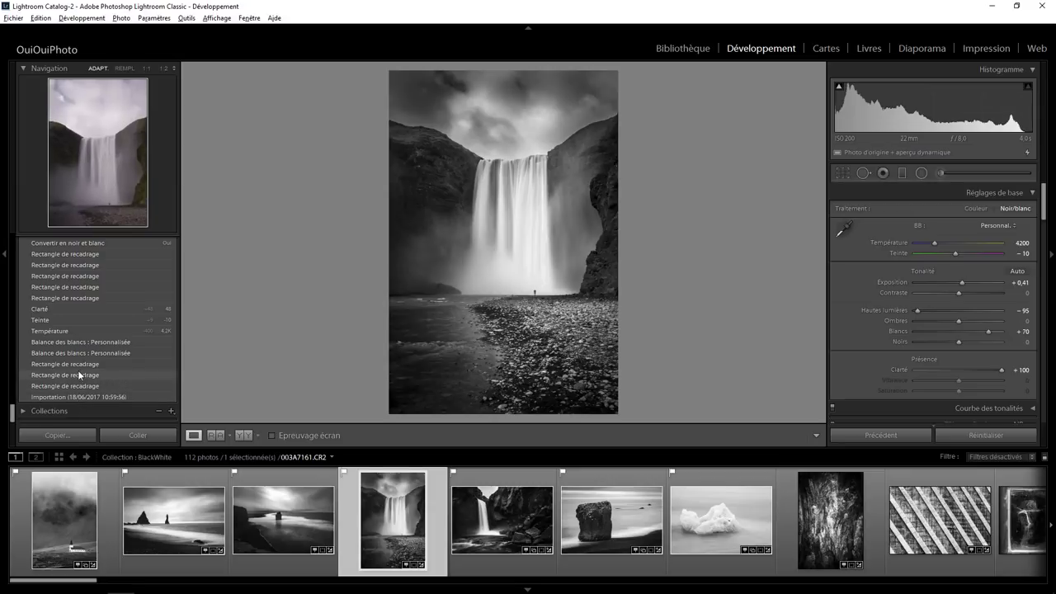
scroll(71, 276, up, 5)
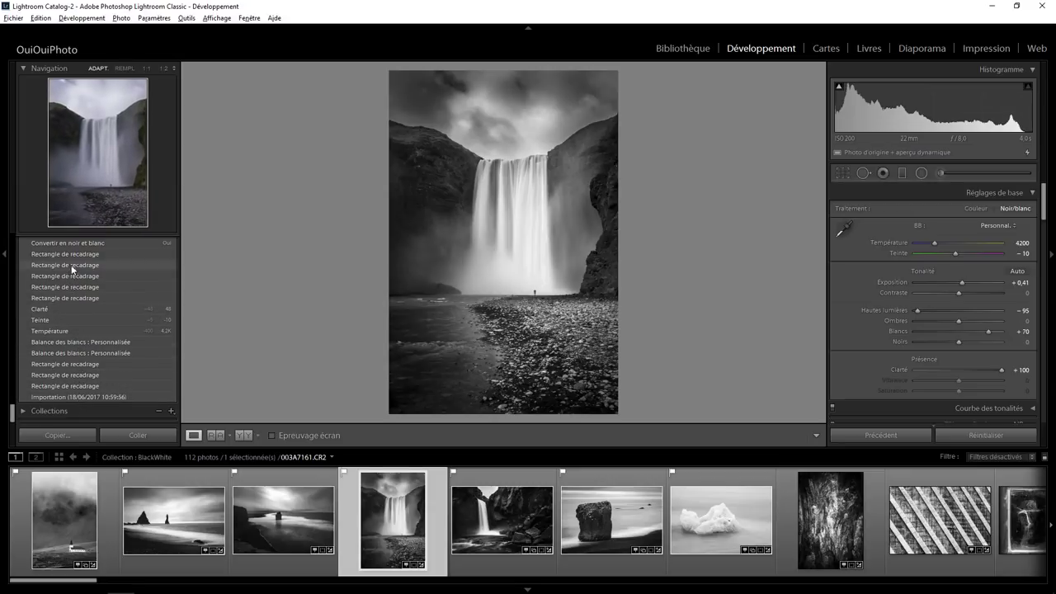
scroll(72, 256, up, 3)
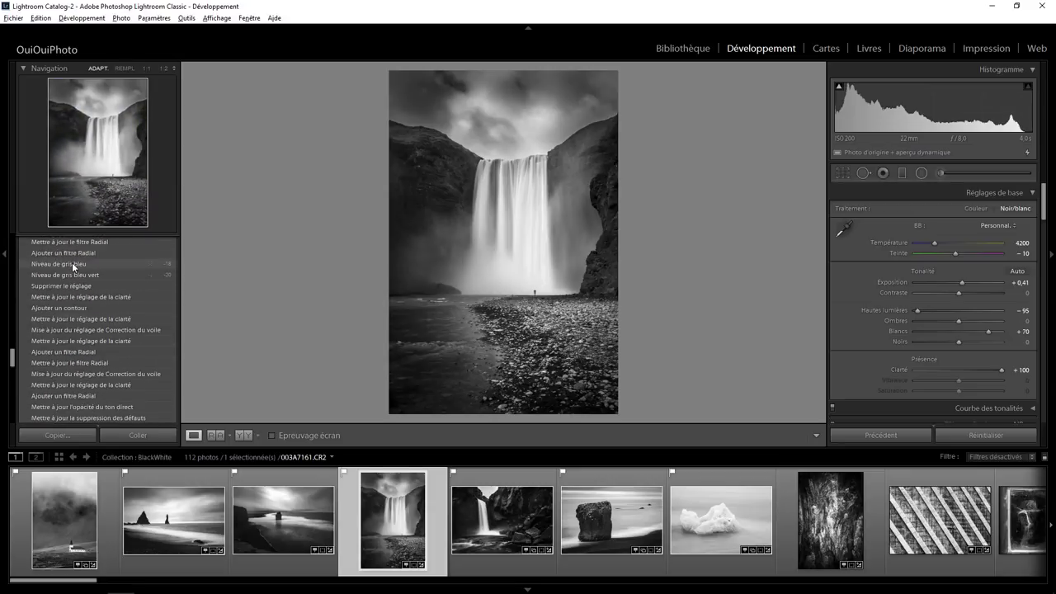
scroll(72, 262, up, 3)
scroll(76, 240, up, 3)
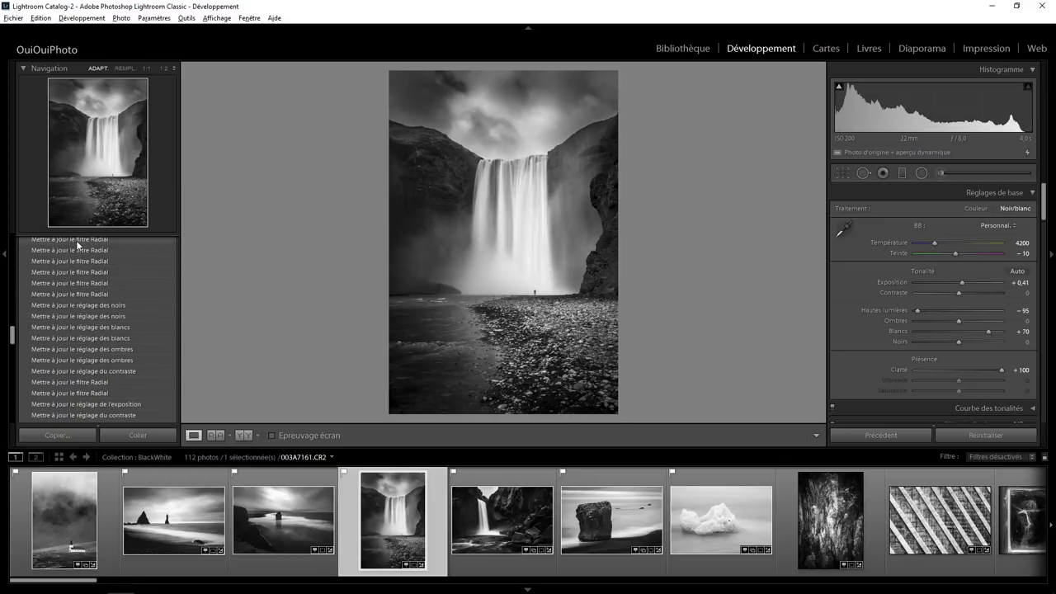
scroll(76, 240, up, 3)
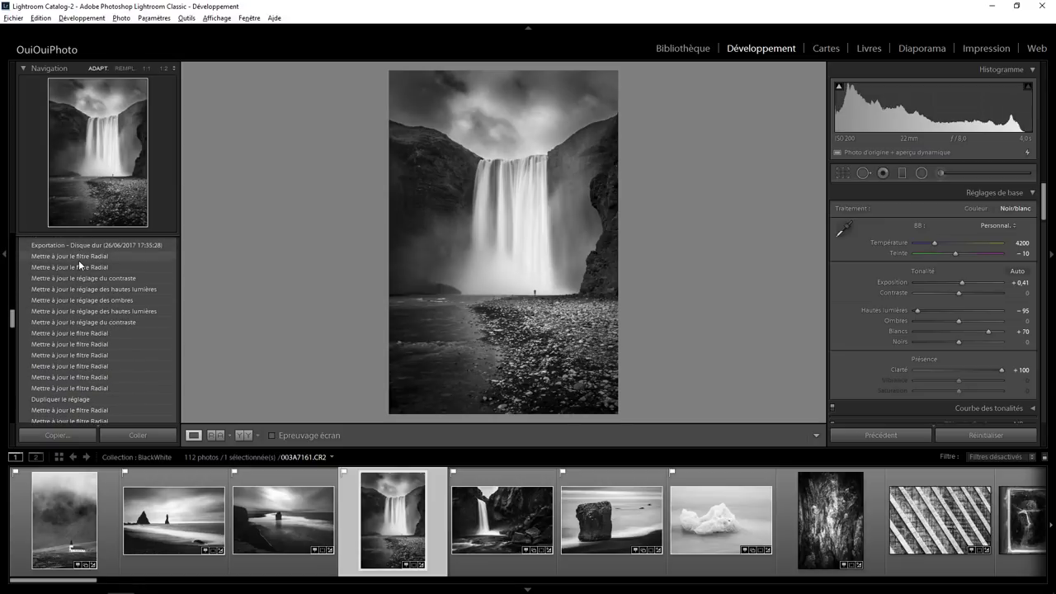
scroll(79, 262, up, 3)
scroll(77, 277, up, 3)
scroll(77, 278, up, 3)
scroll(77, 277, up, 3)
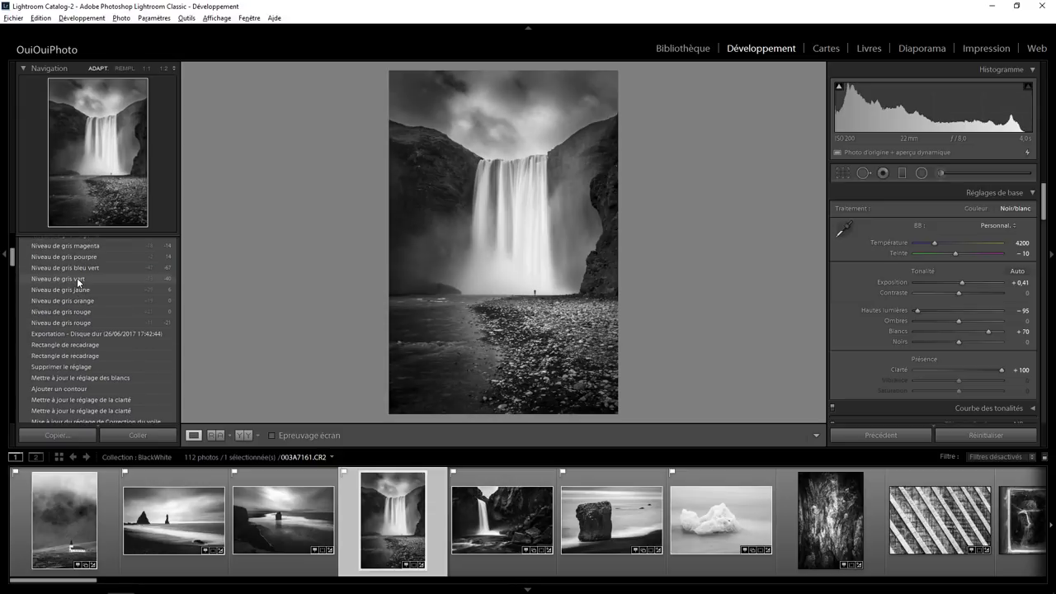
scroll(77, 277, up, 3)
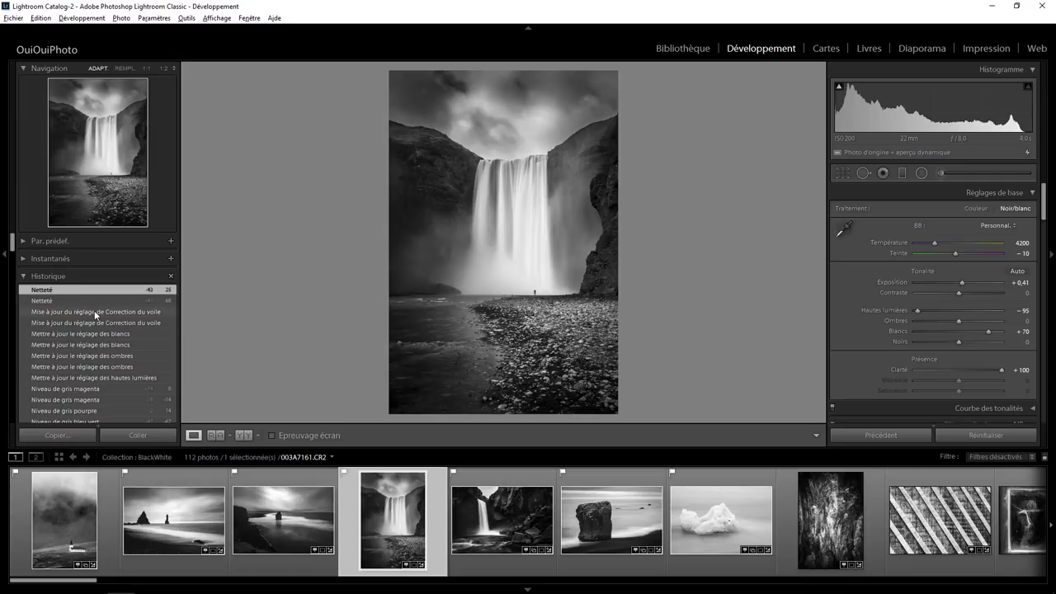
scroll(94, 310, down, 3)
scroll(94, 310, down, 3)
scroll(94, 310, down, 3)
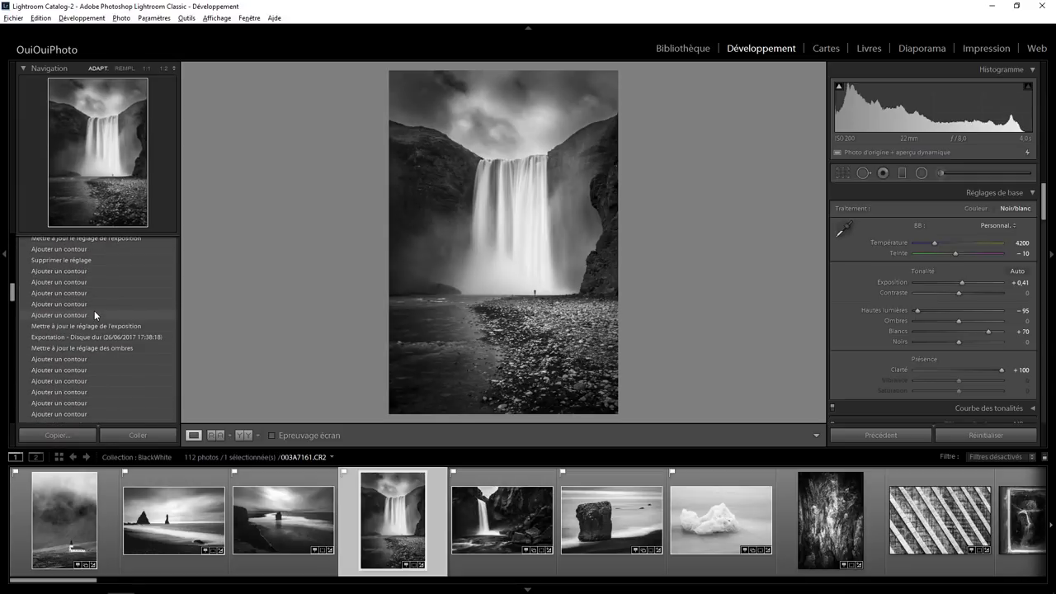
scroll(94, 310, down, 3)
scroll(94, 310, down, 3)
scroll(94, 310, down, 3)
scroll(94, 311, down, 3)
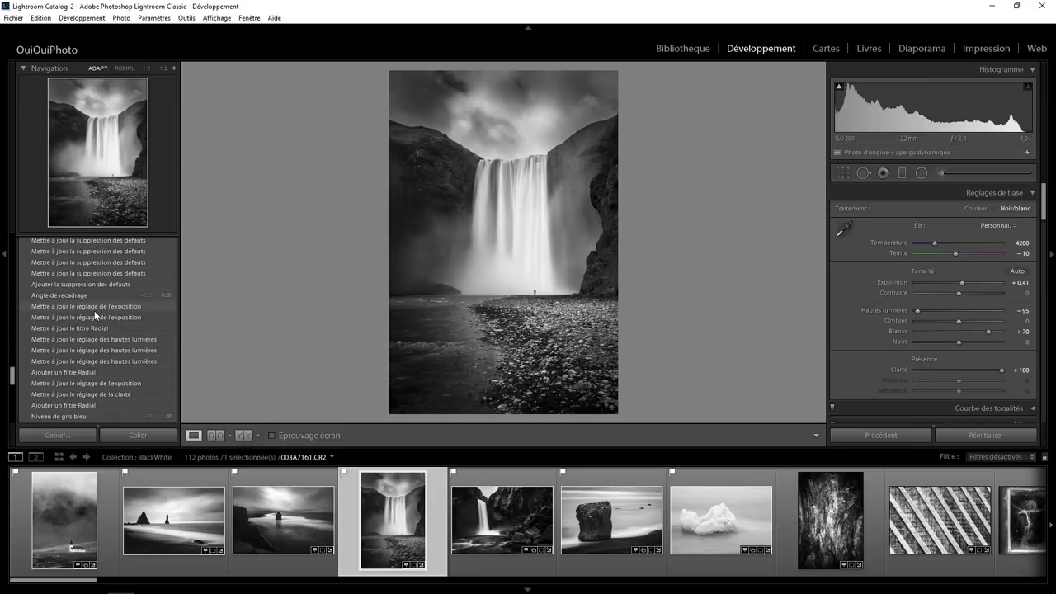
scroll(95, 310, up, 3)
scroll(97, 310, up, 3)
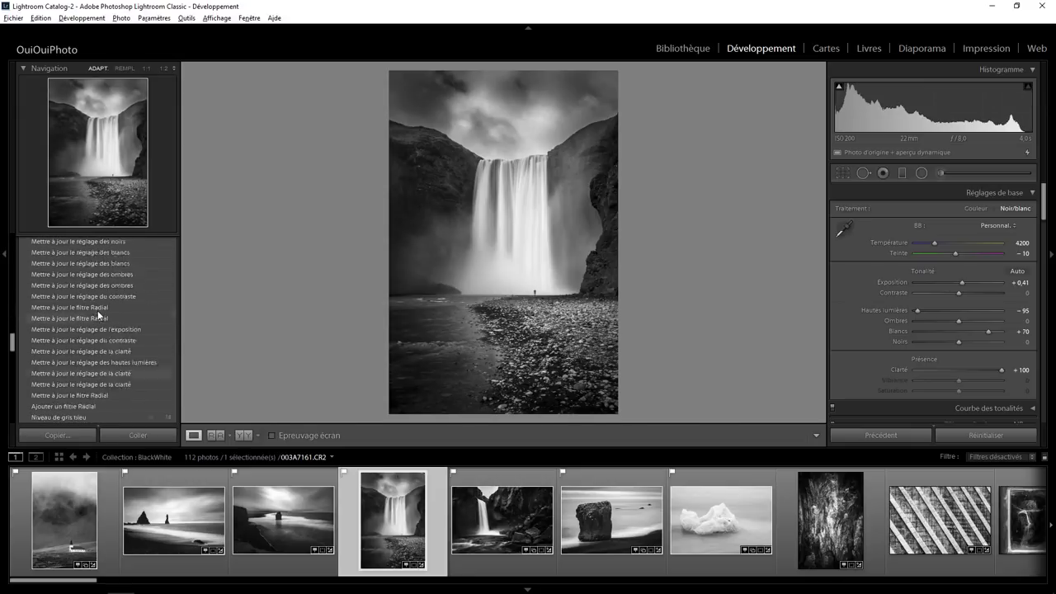
scroll(98, 311, up, 3)
scroll(98, 310, up, 3)
scroll(105, 316, up, 3)
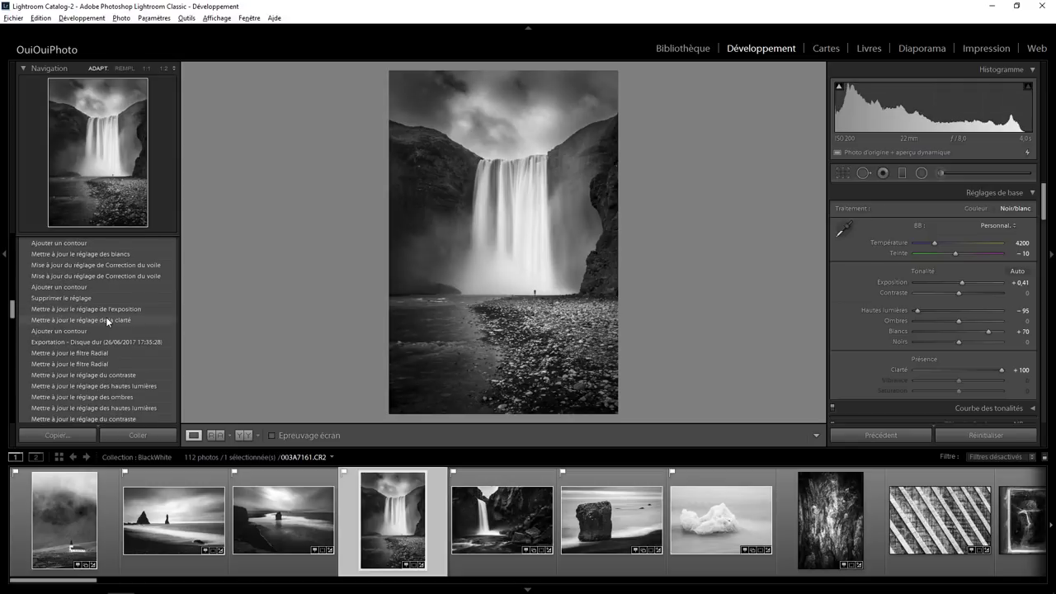
scroll(106, 317, up, 3)
scroll(105, 316, up, 3)
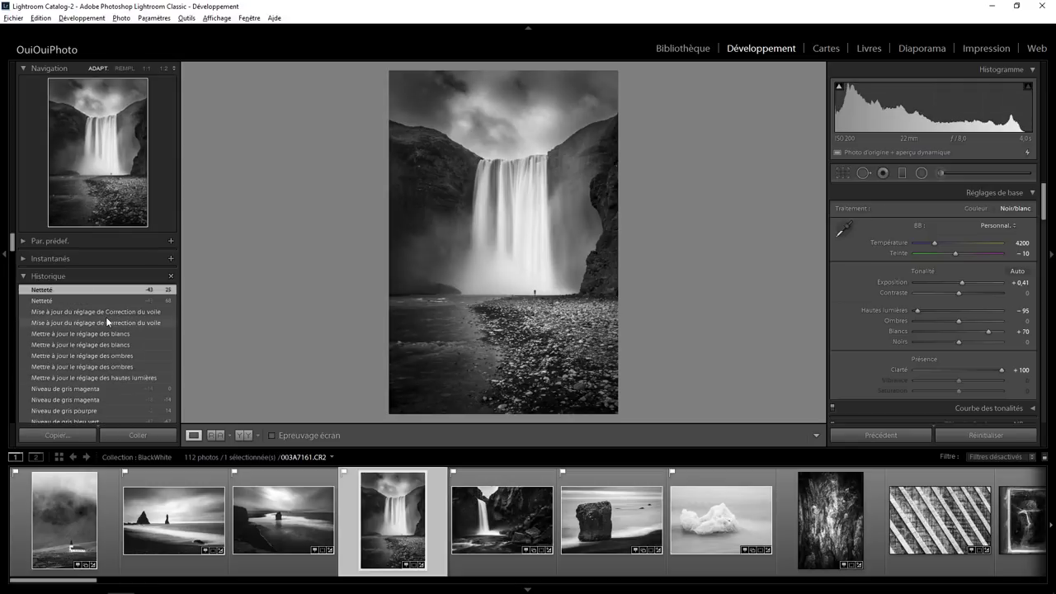
click(24, 278)
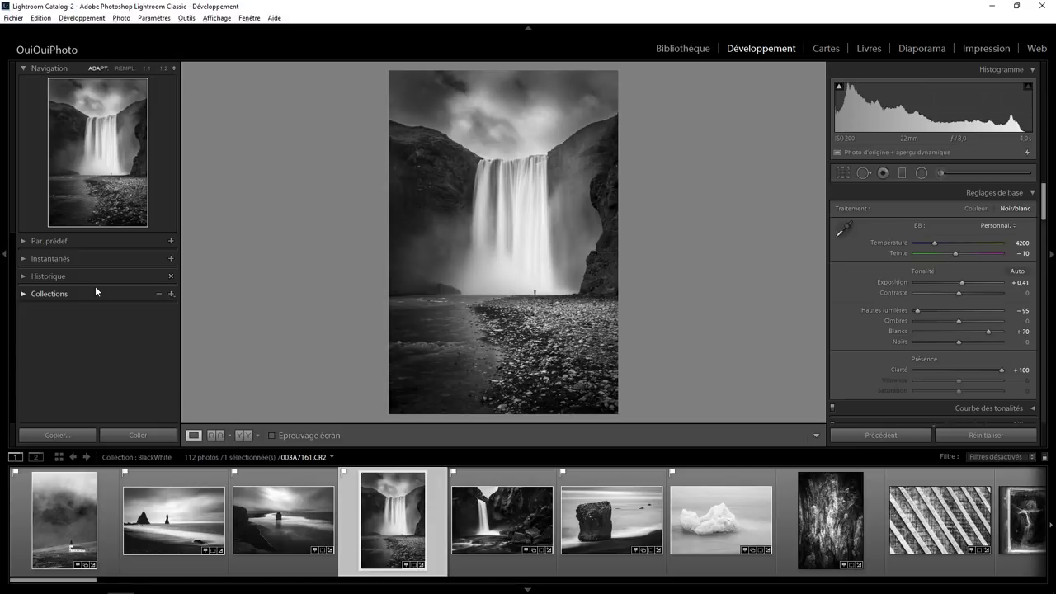
- Select all 32 381 photos under Toutes les photos and return to the Développement module
click(675, 49)
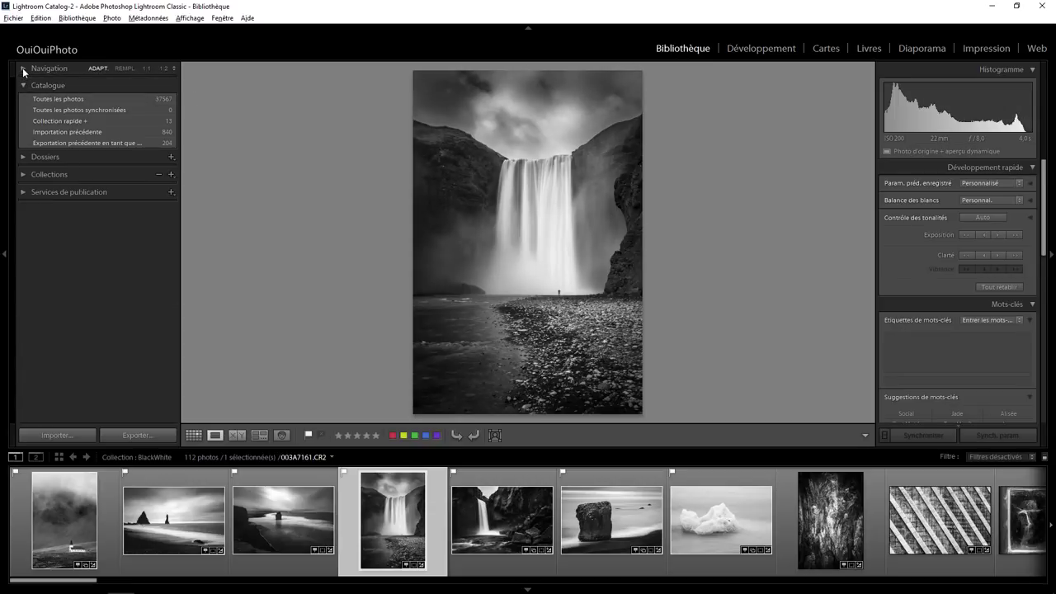
click(55, 97)
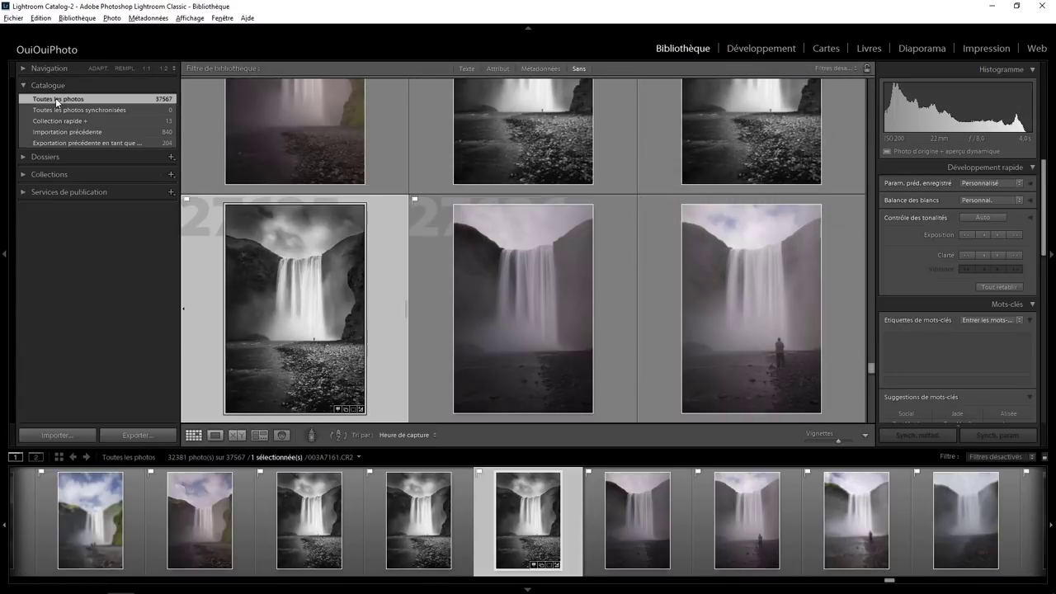
click(40, 17)
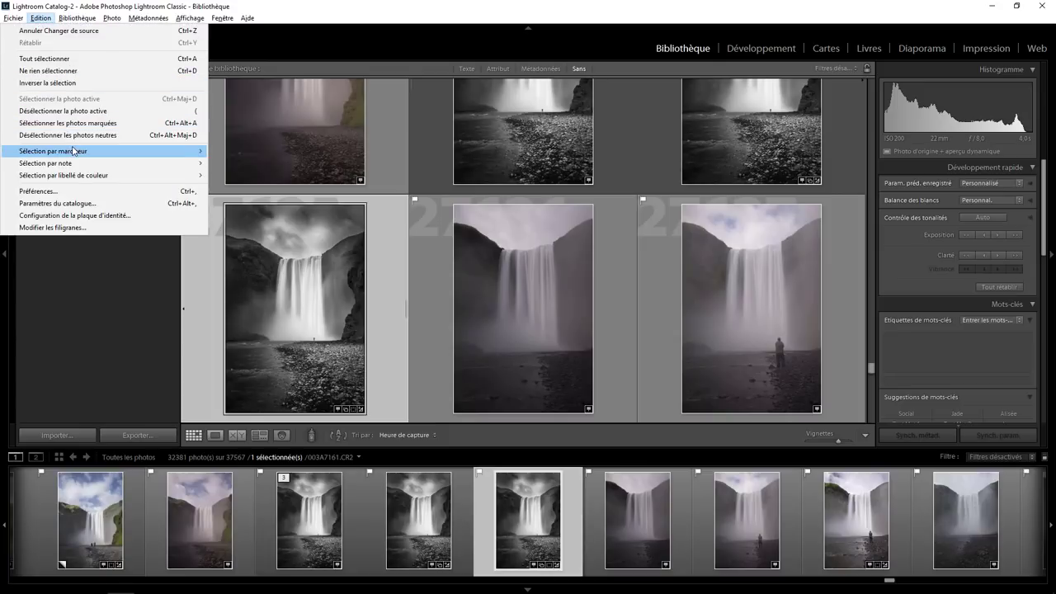
click(62, 57)
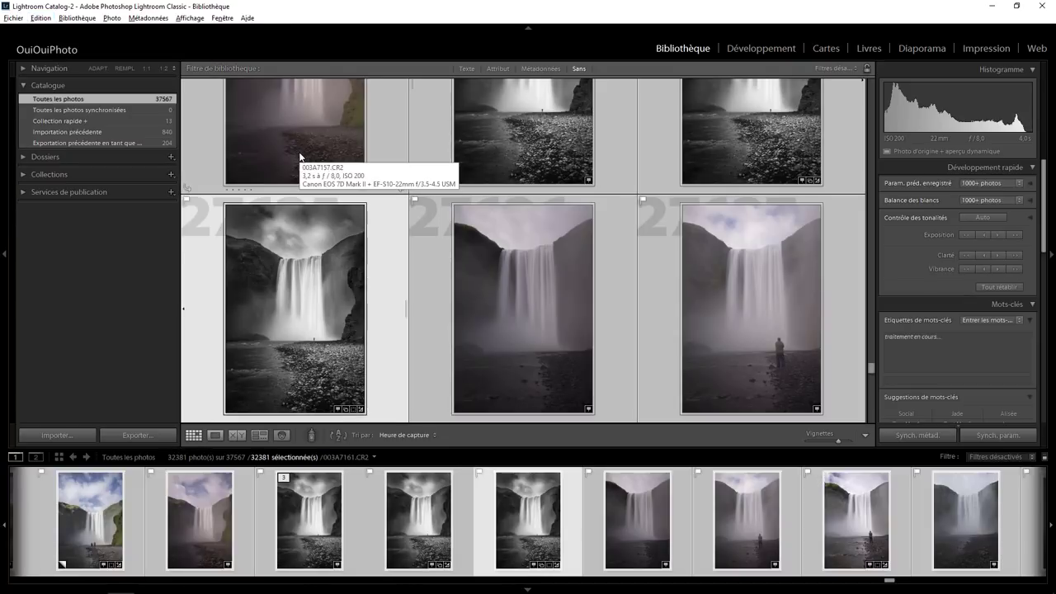
click(750, 48)
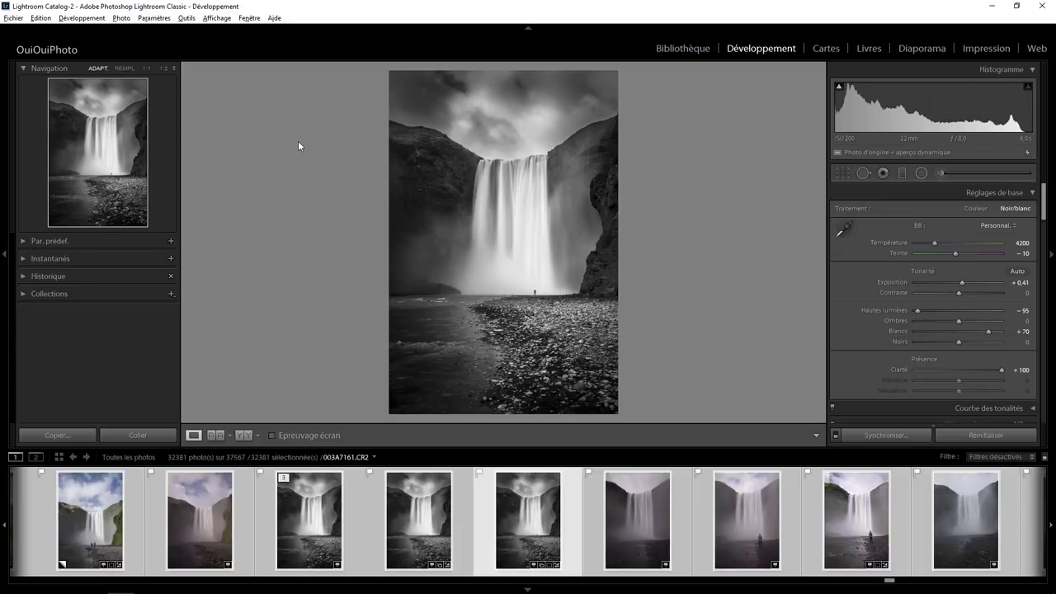
- Run Effacer l'historique on the 32 381 selected photos, choosing Photos sélectionnées
click(122, 18)
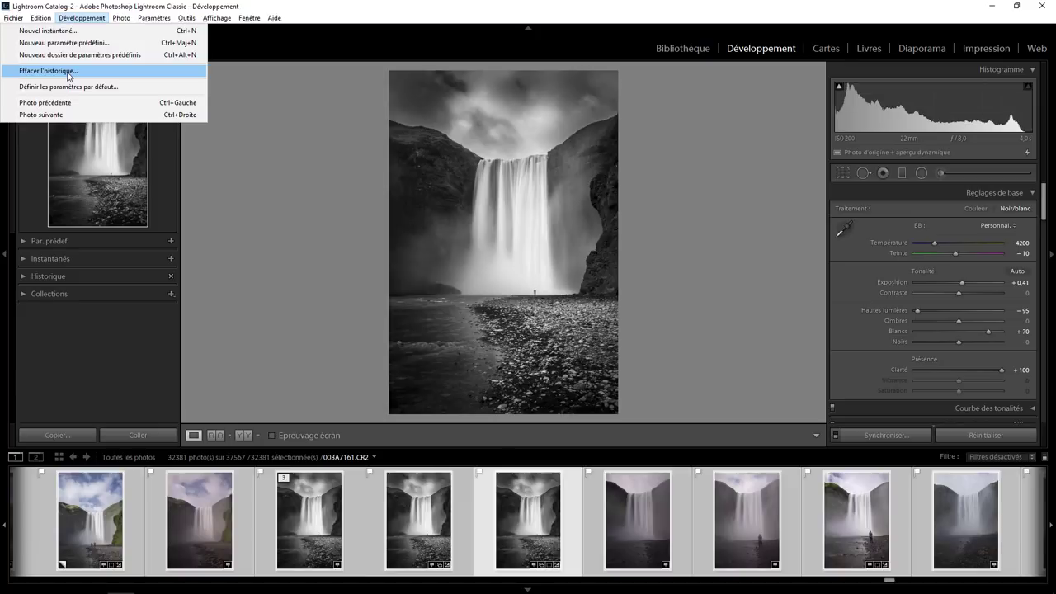
click(68, 73)
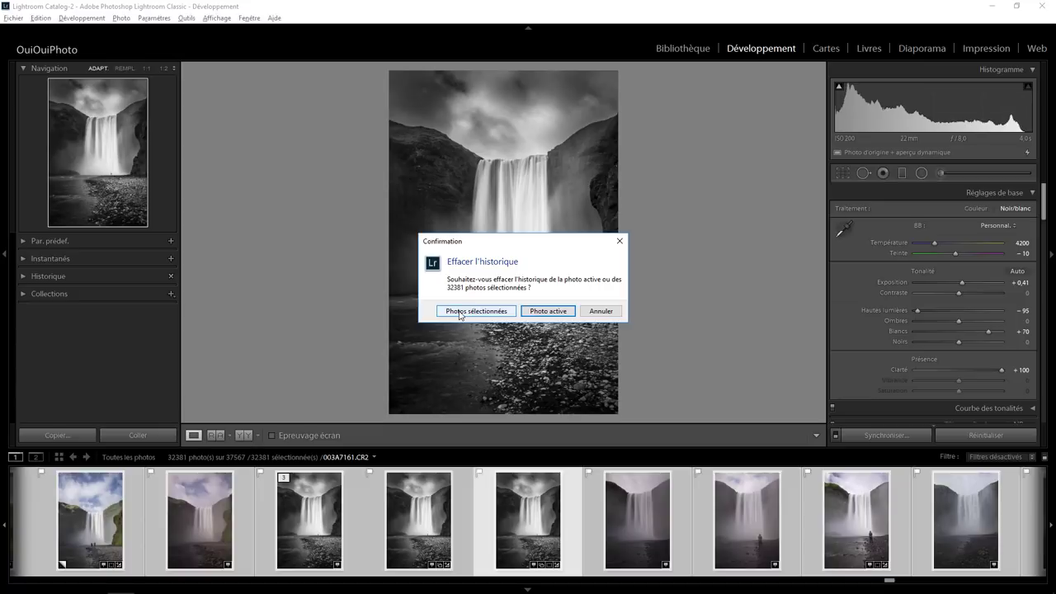
click(459, 312)
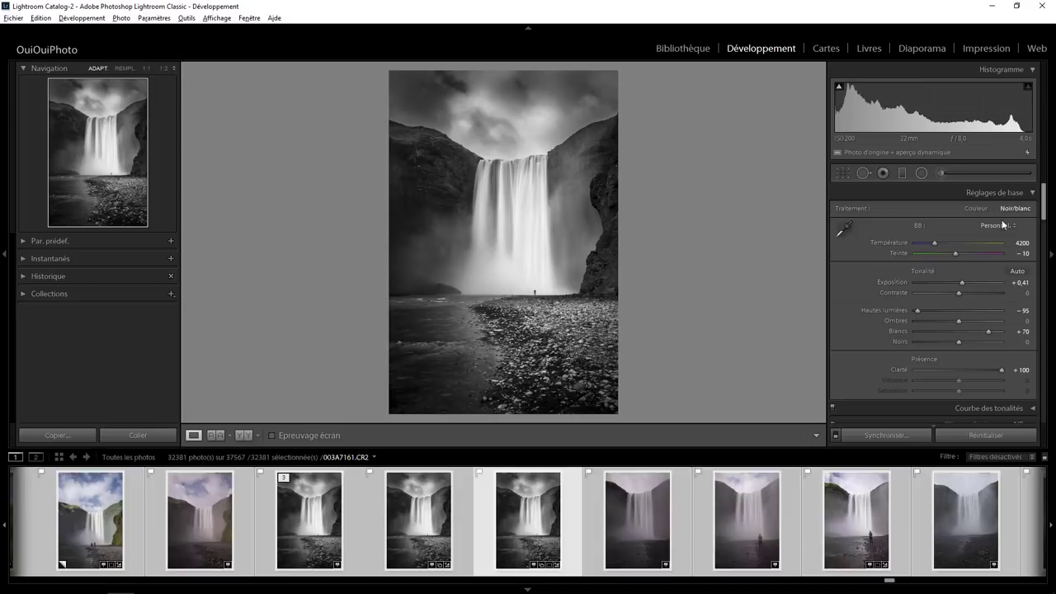
- Scroll to the Historique panel and confirm the waterfall photo's history is now empty
scroll(1040, 223, down, 3)
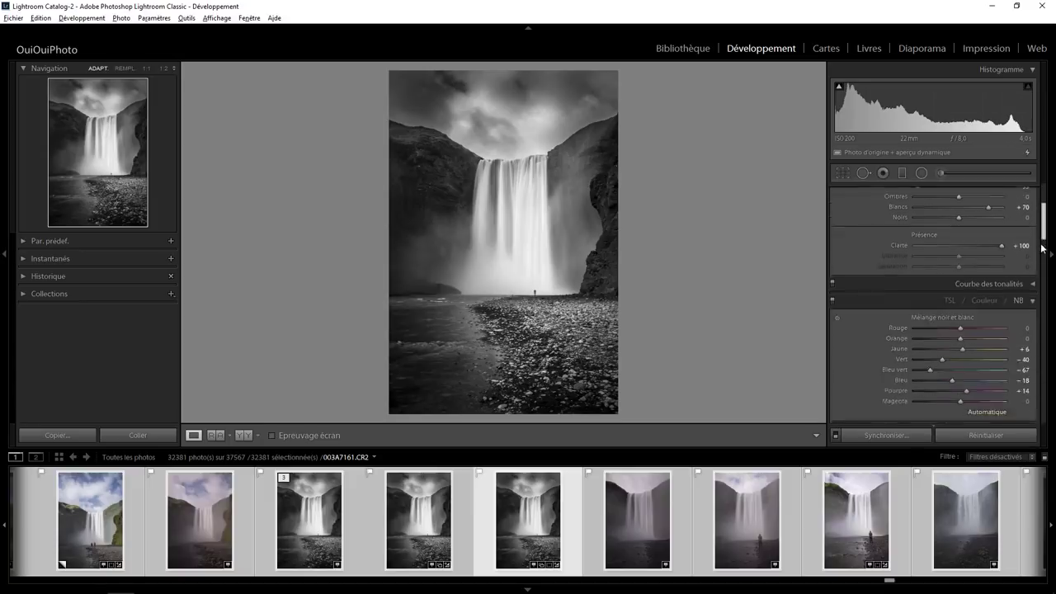
scroll(1039, 235, down, 3)
scroll(1041, 248, down, 3)
drag(1041, 254, 1039, 201)
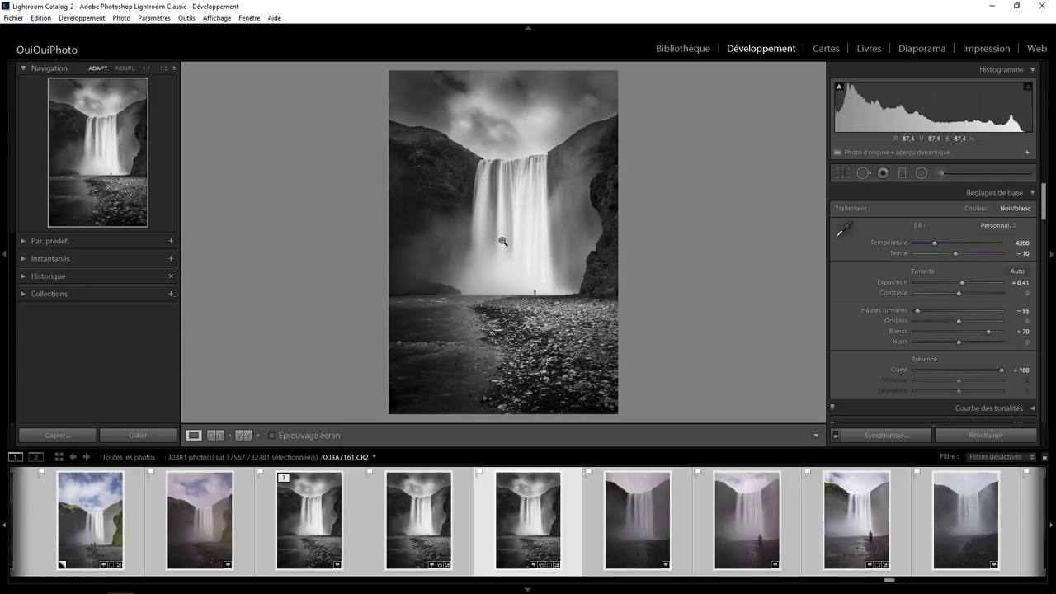
click(24, 277)
click(24, 277)
click(14, 18)
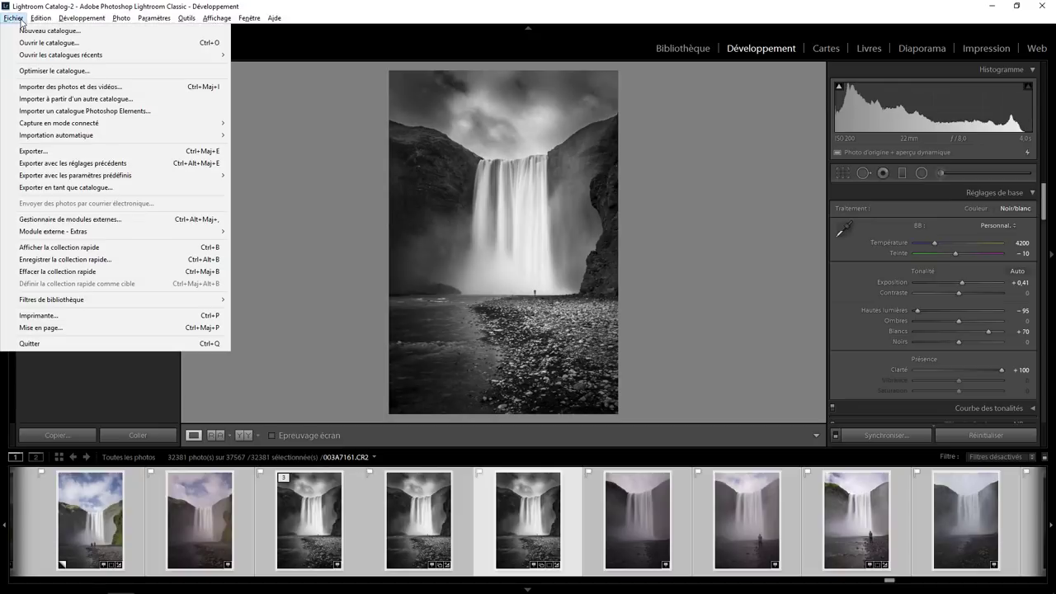
- Run Optimiser le catalogue and confirm completion, shrinking Lightroom Catalog-2 to 571 016 Ko
click(51, 71)
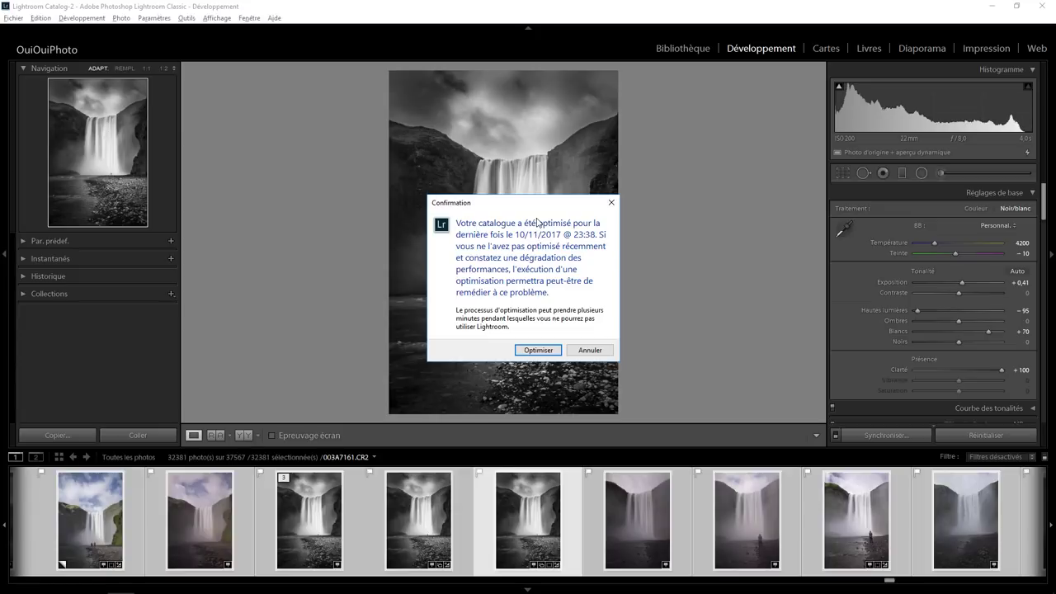
click(551, 352)
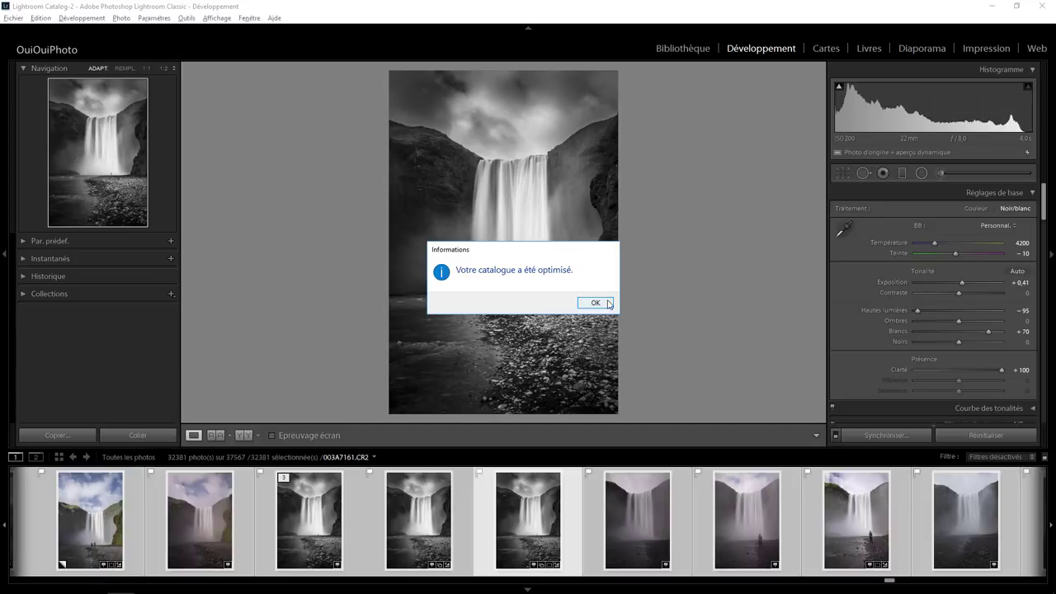
click(604, 304)
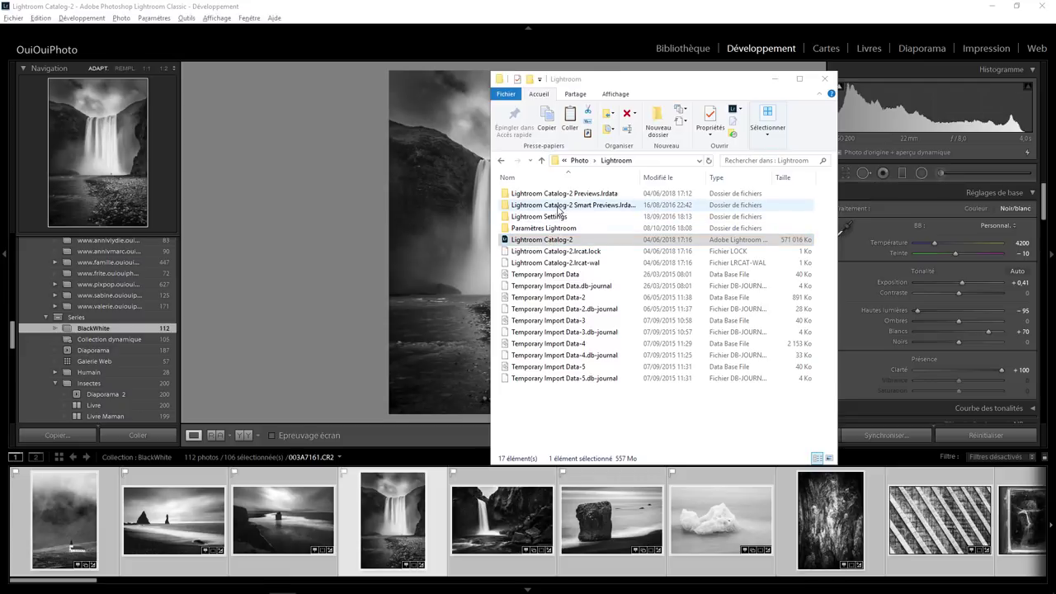
right_click(556, 207)
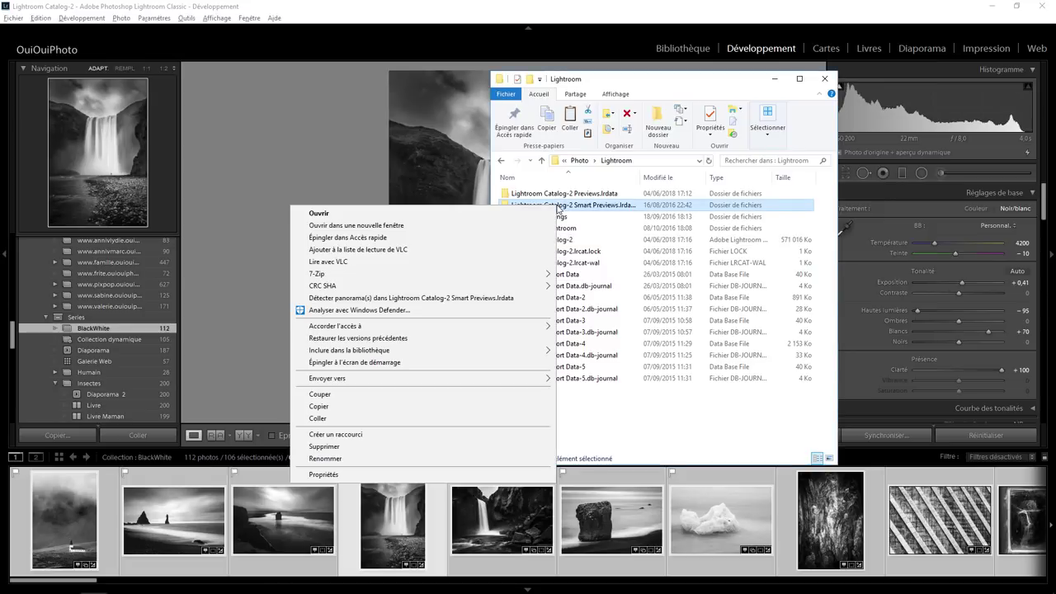
click(354, 474)
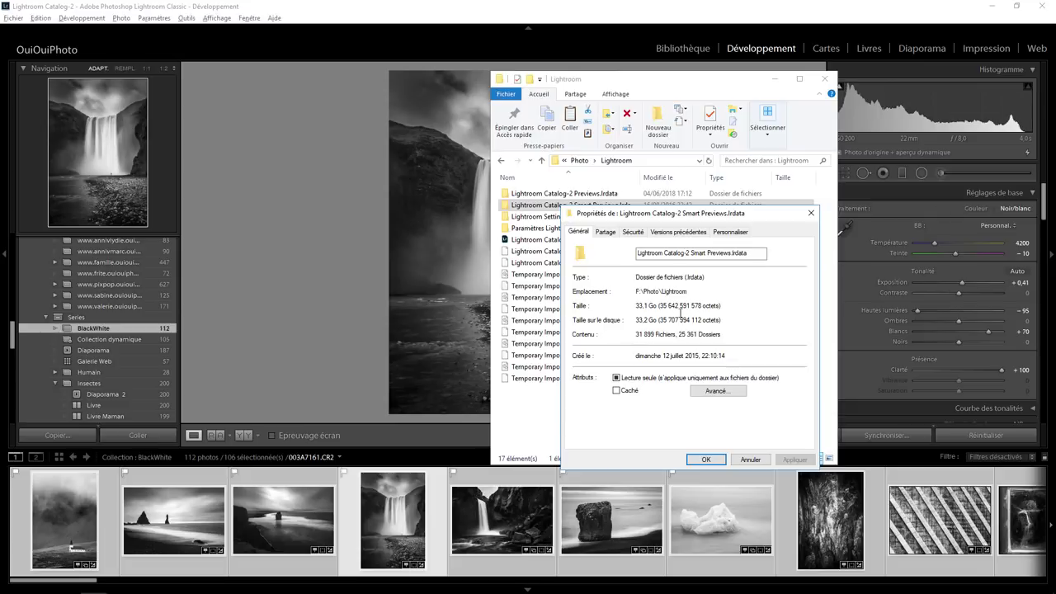
drag(694, 215, 349, 186)
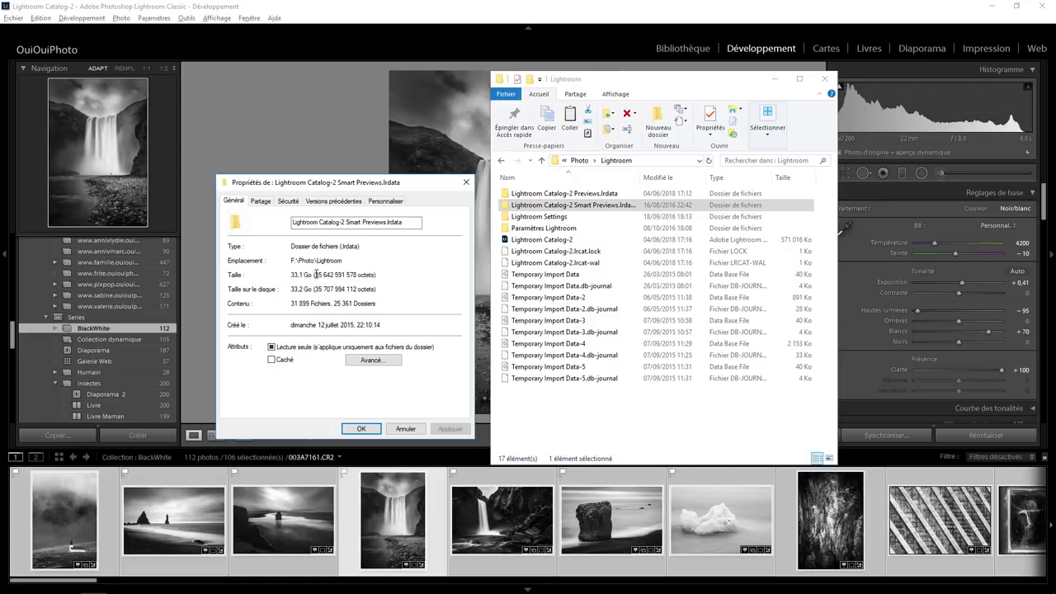
click(414, 433)
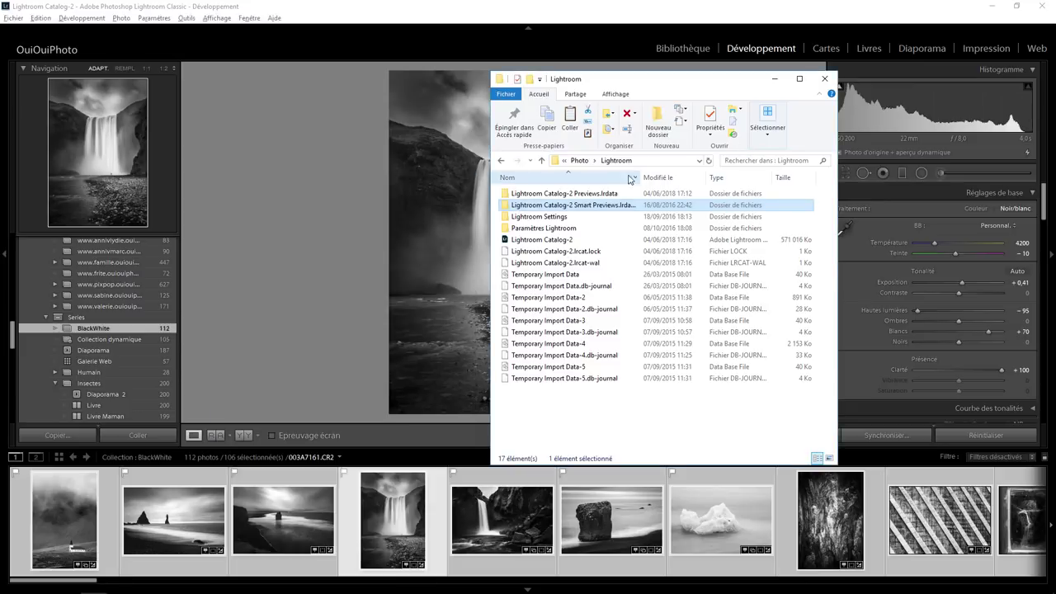
- Read the 92.6 Go size of Lightroom Catalog-2 Previews.lrdata, then close the Explorer window
click(592, 195)
right_click(592, 196)
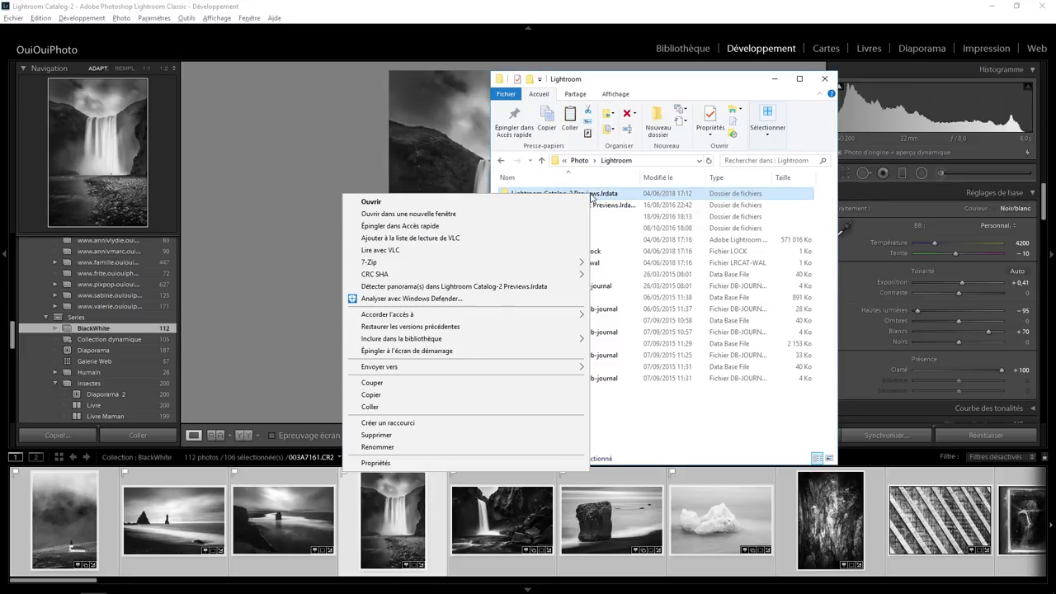
click(438, 463)
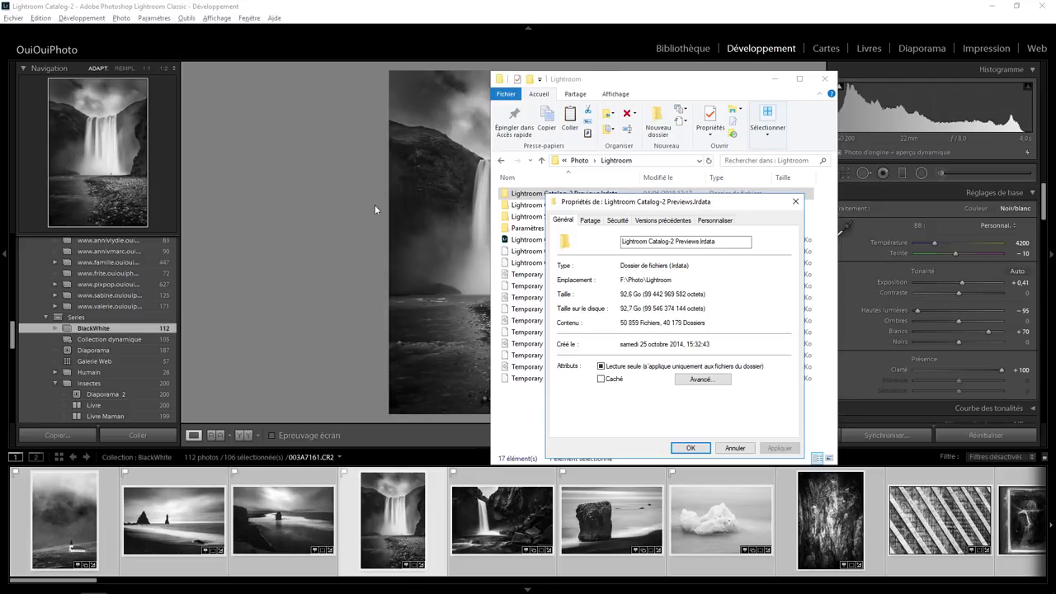
click(737, 448)
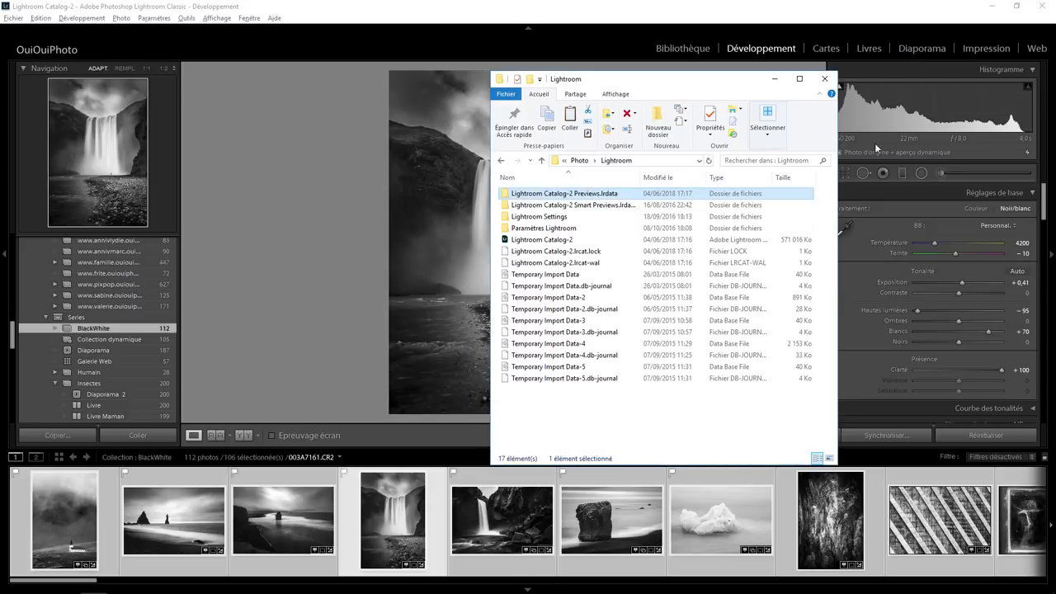
click(825, 79)
- Open the waterfall photo large and pan around it at 1:1 before returning to Fit
click(685, 49)
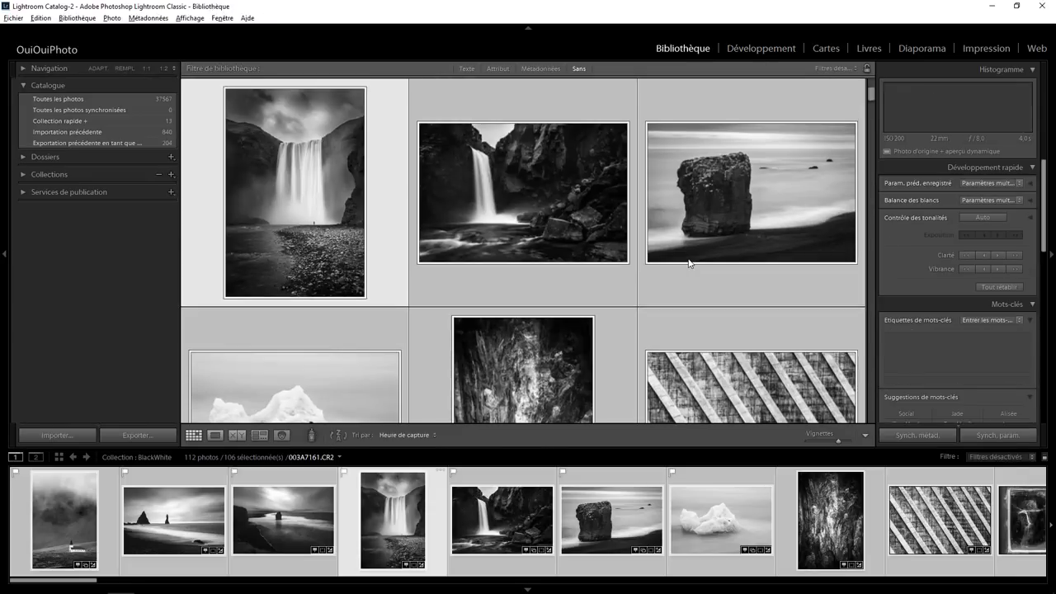
double_click(297, 212)
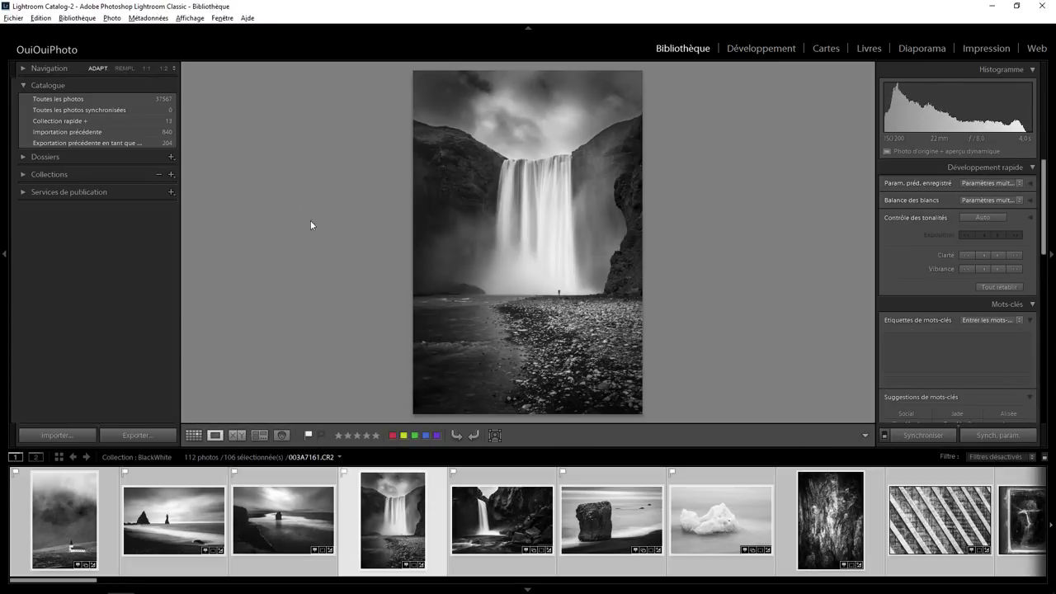
click(558, 246)
drag(501, 190, 583, 352)
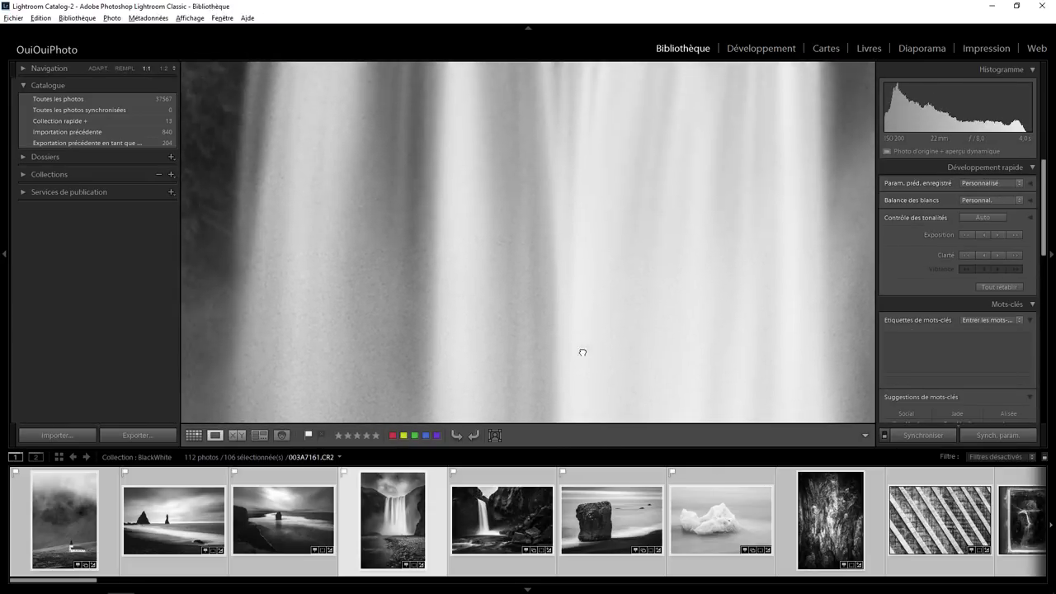
drag(349, 212, 566, 245)
click(566, 245)
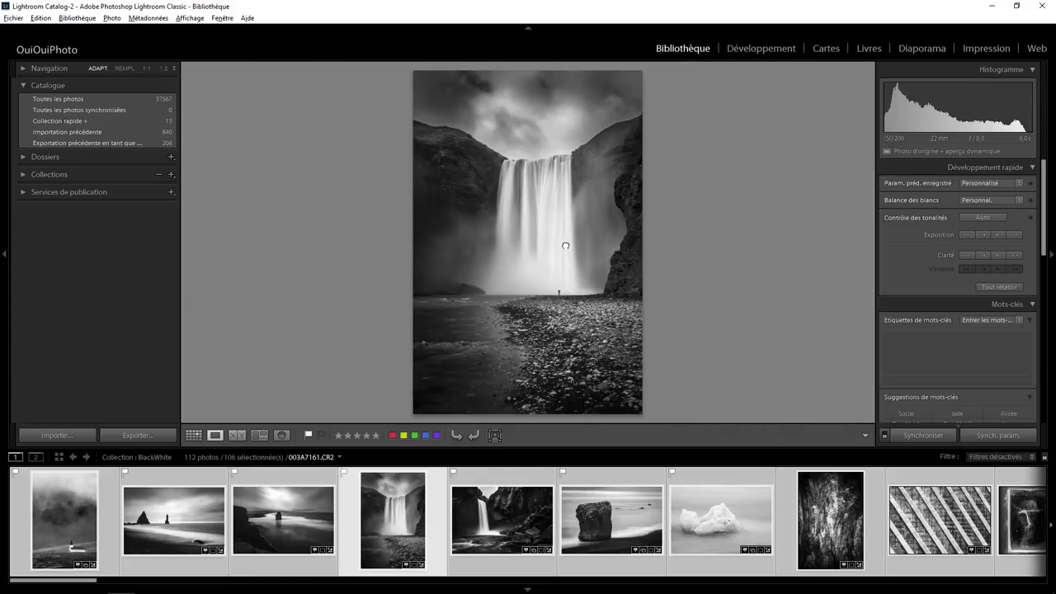
- Check the rock and sea-stack photos at 1:1 zoom
click(609, 518)
click(422, 198)
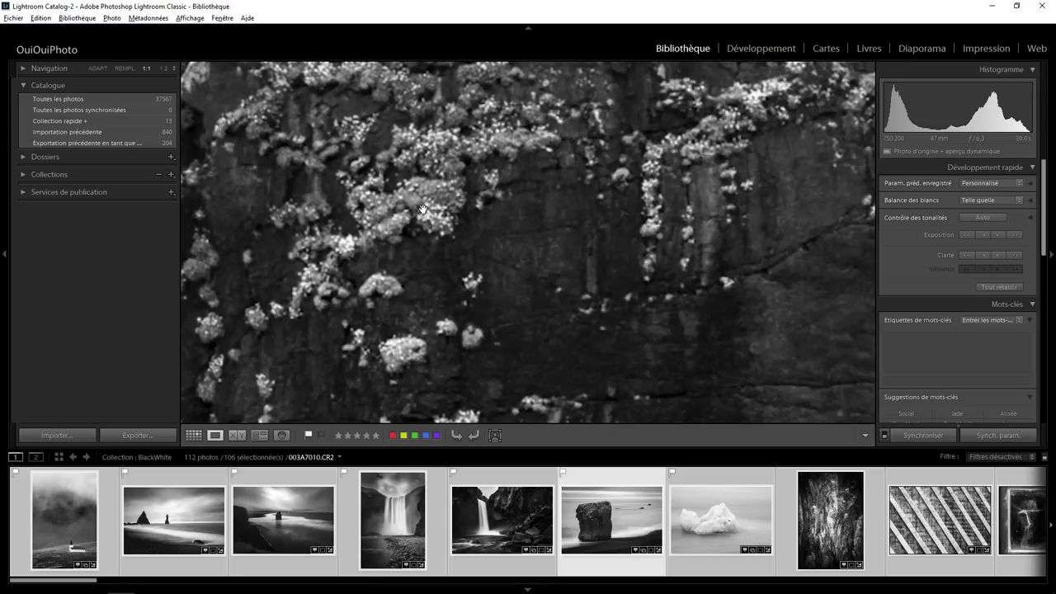
click(422, 209)
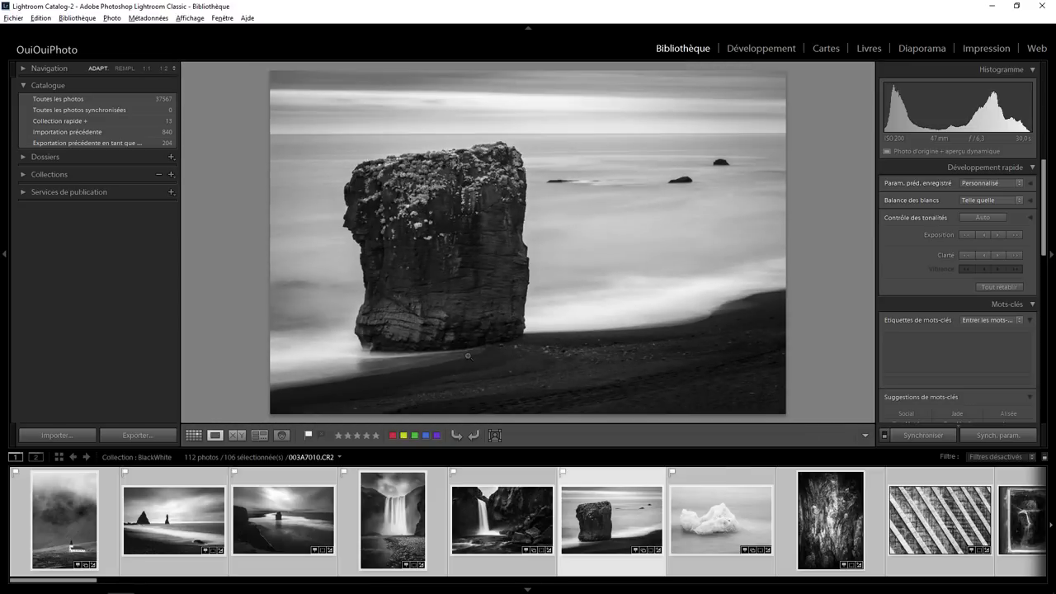
click(263, 526)
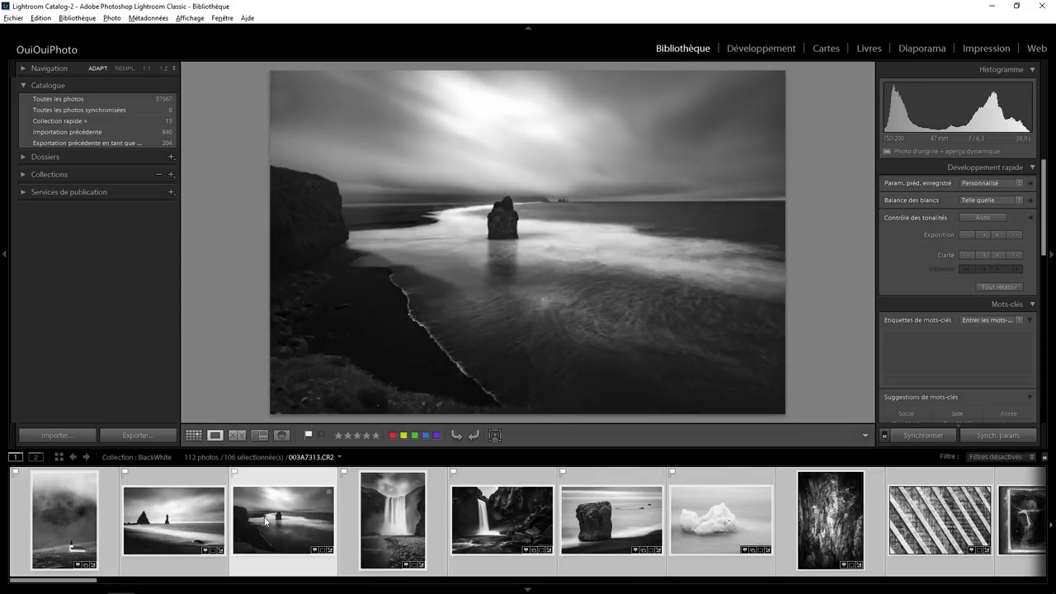
click(505, 221)
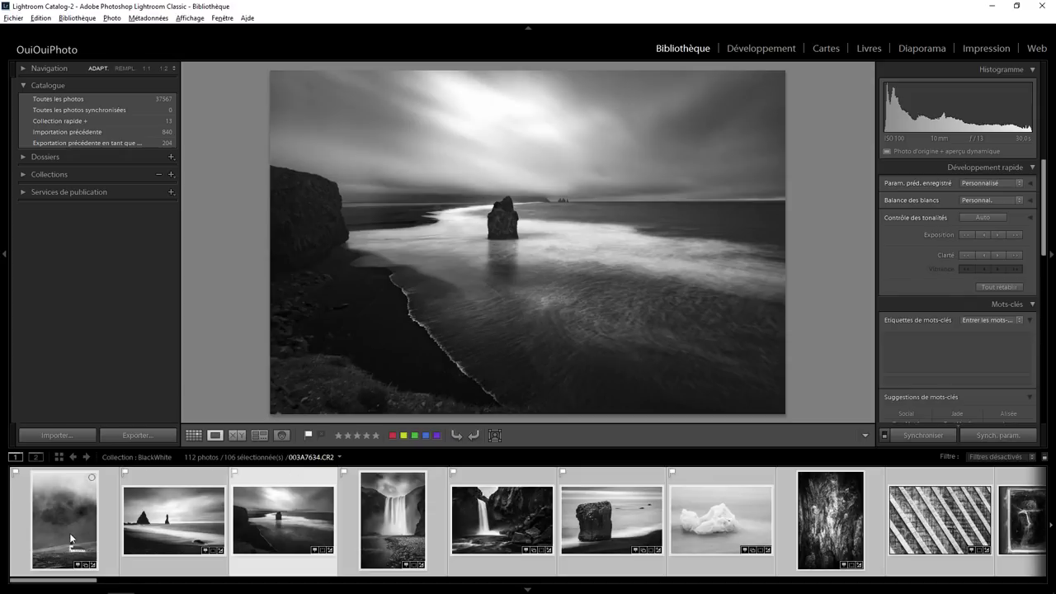
- Toggle the misty church photo 003A7634.CR2 between 1:1 and Fit, ending at Fit
click(73, 538)
click(545, 347)
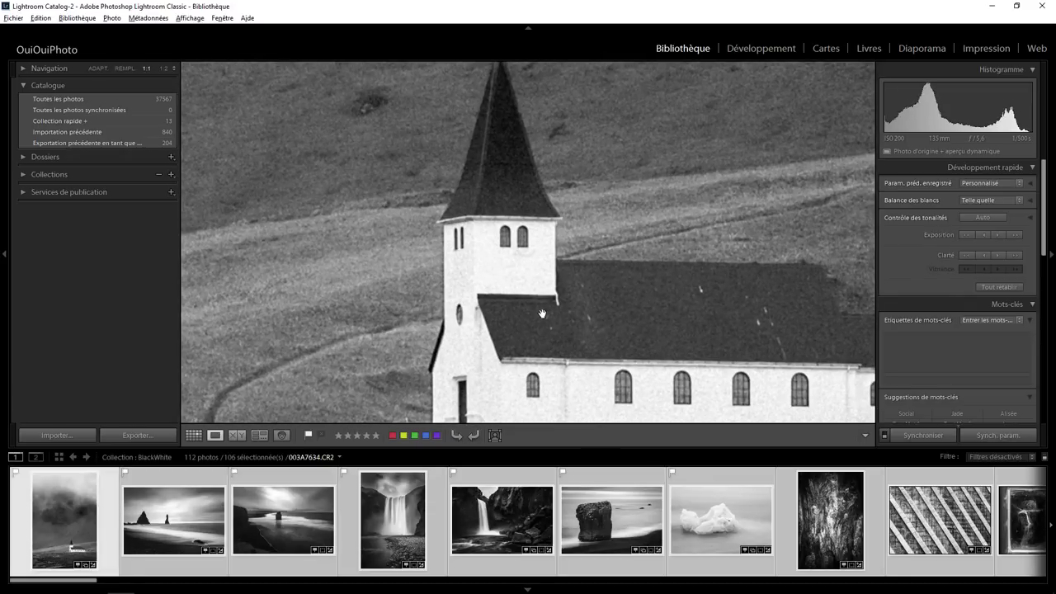
click(530, 301)
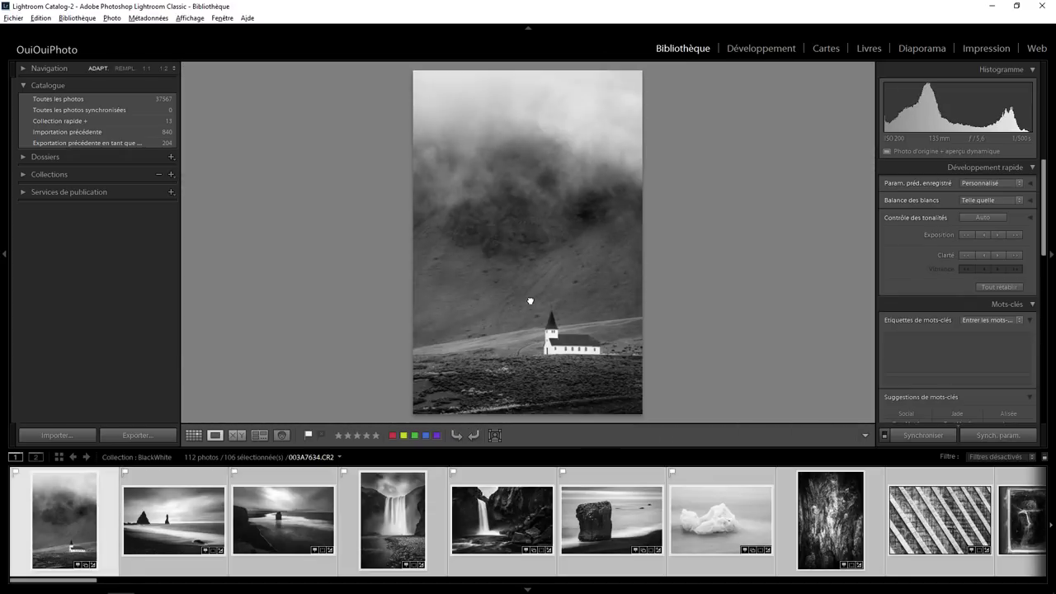
click(581, 339)
click(543, 341)
- Show Paramètres du catalogue › Gestion des fichiers: 93 Go previews, 1:1 previews discarded after 30 days
click(40, 17)
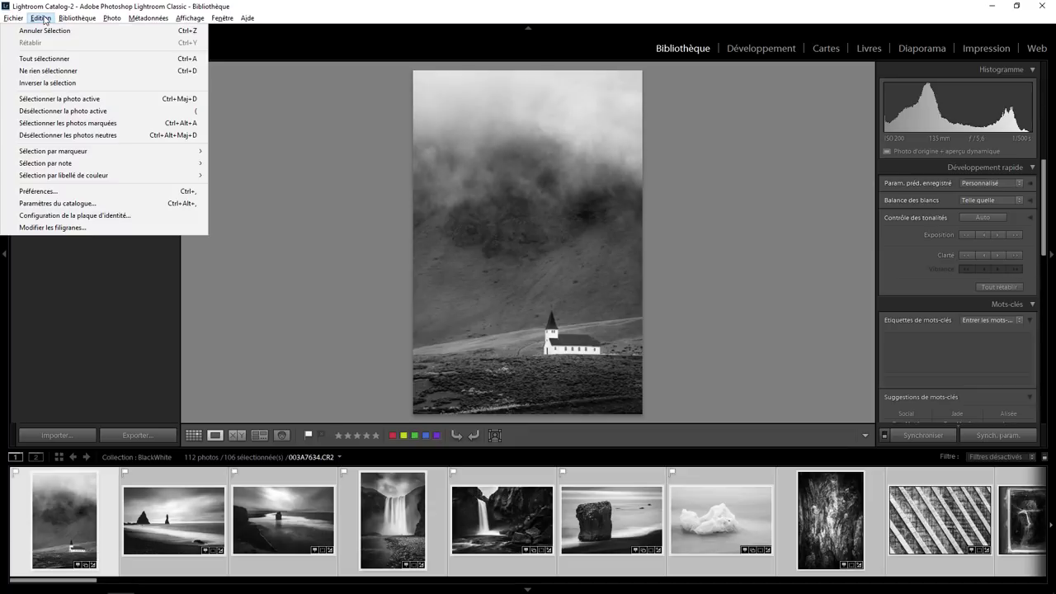
click(91, 203)
click(557, 269)
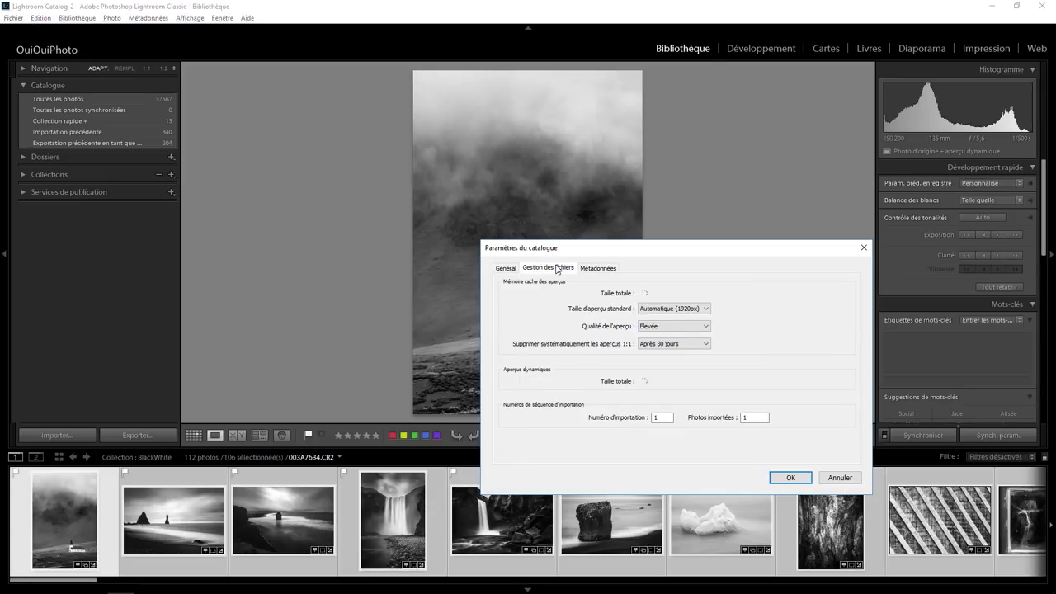
drag(679, 251, 576, 139)
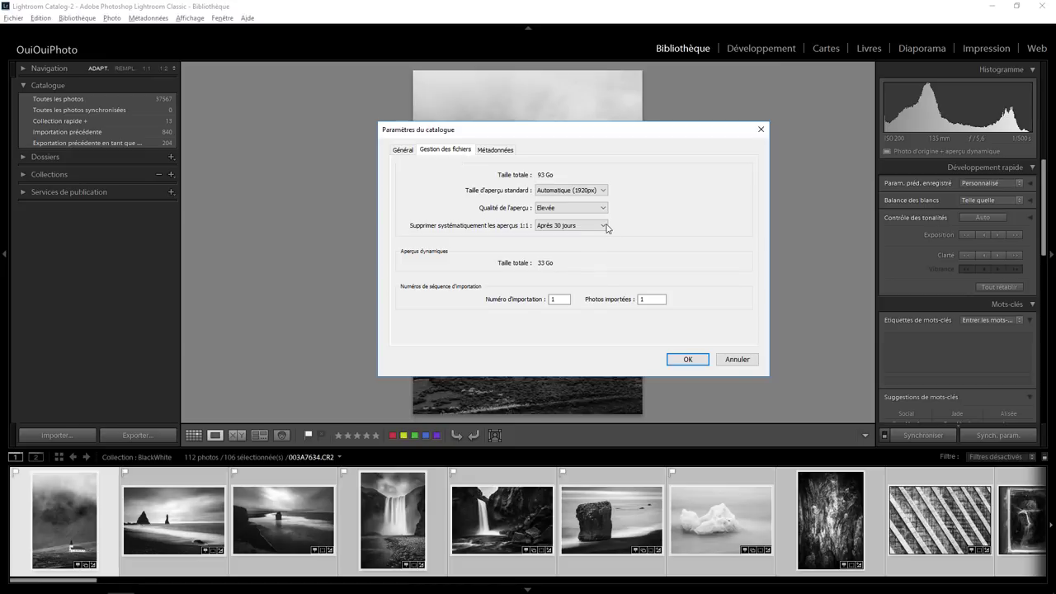
click(601, 229)
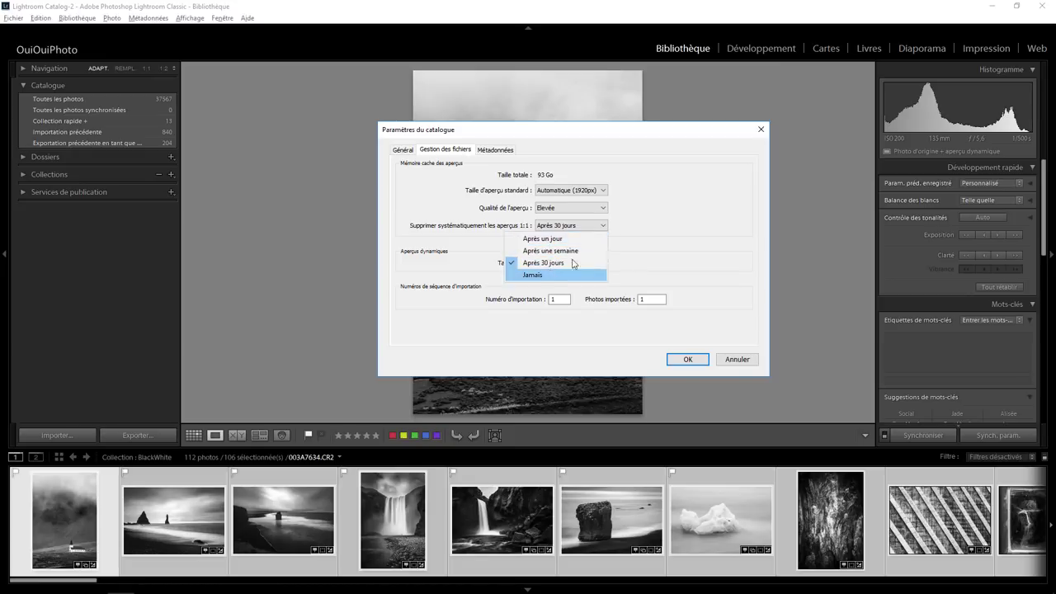
click(620, 232)
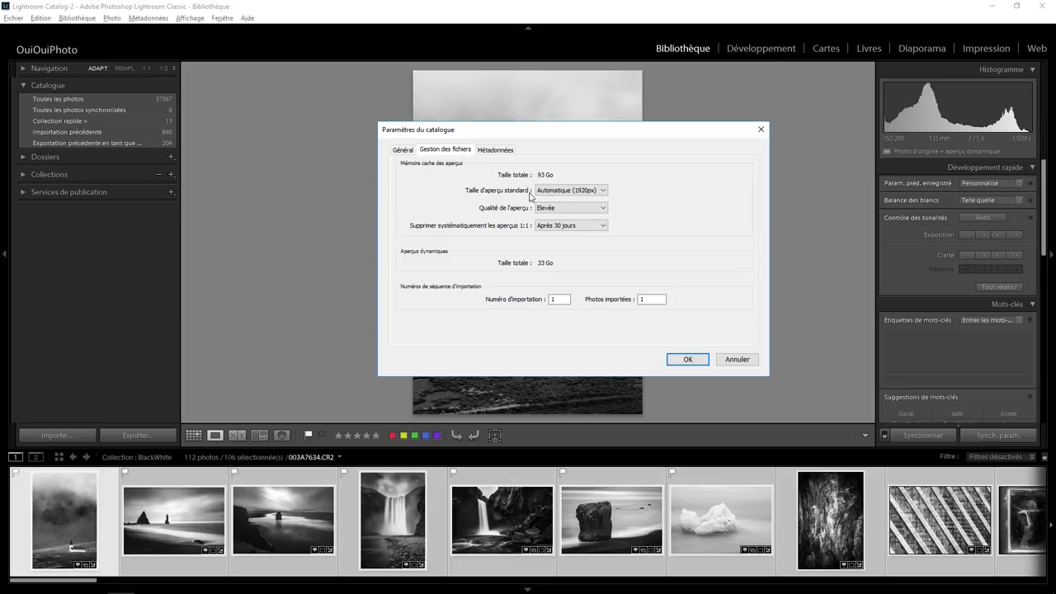
click(24, 73)
click(604, 190)
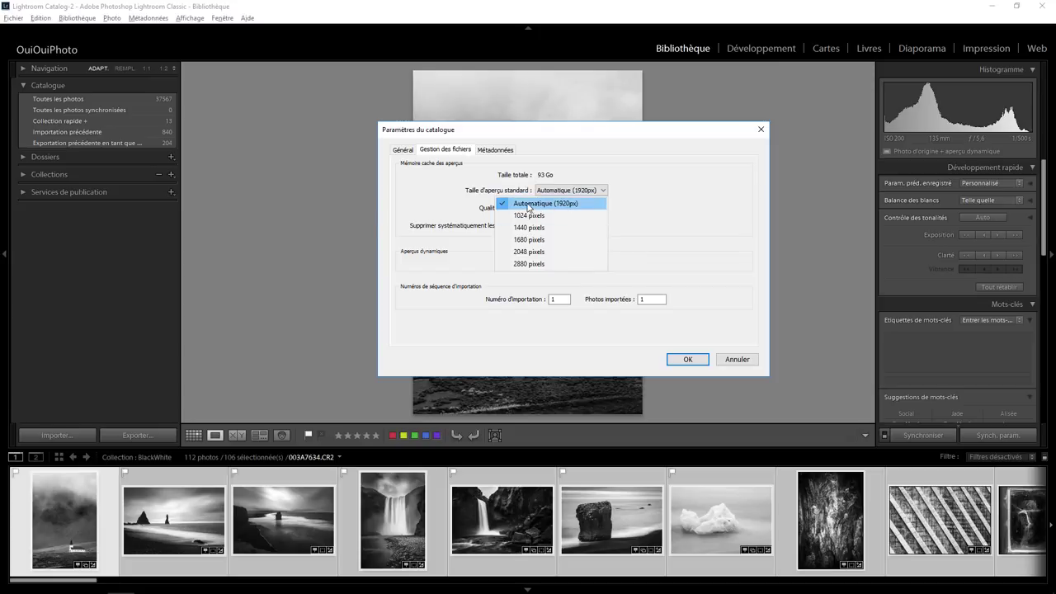
click(421, 200)
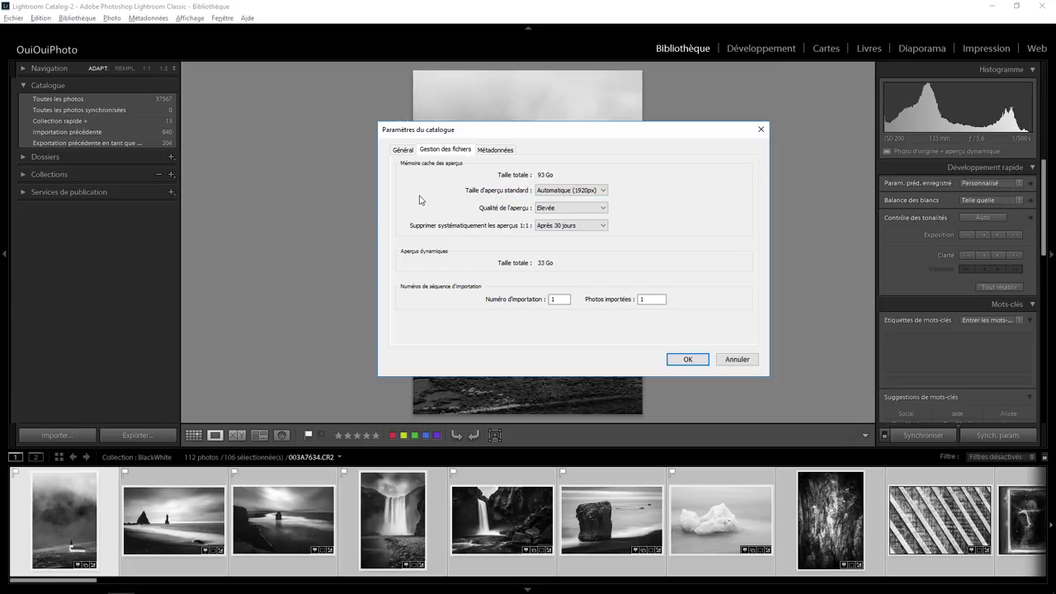
click(599, 212)
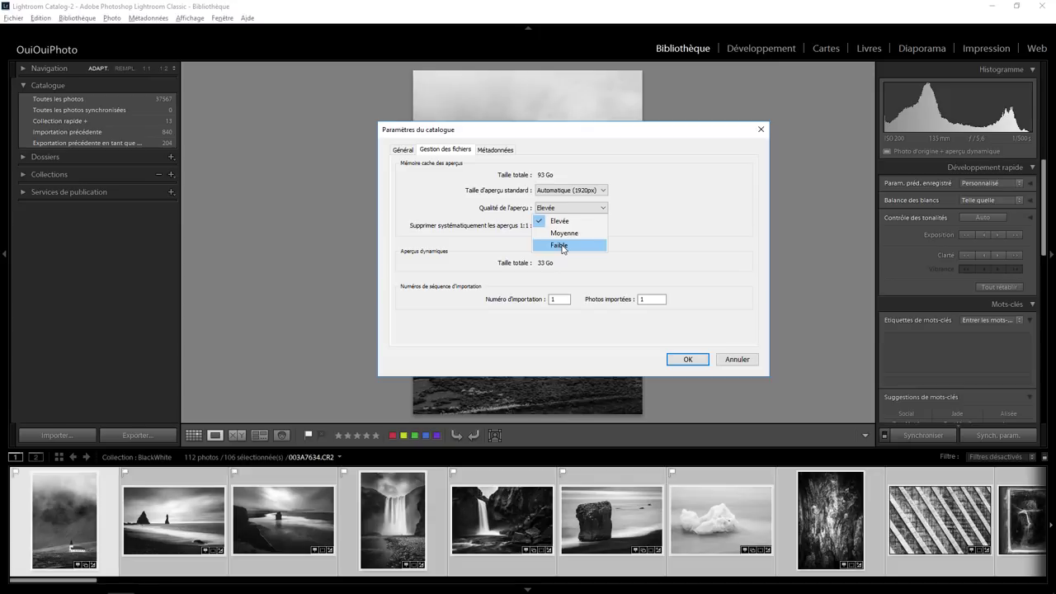
click(341, 243)
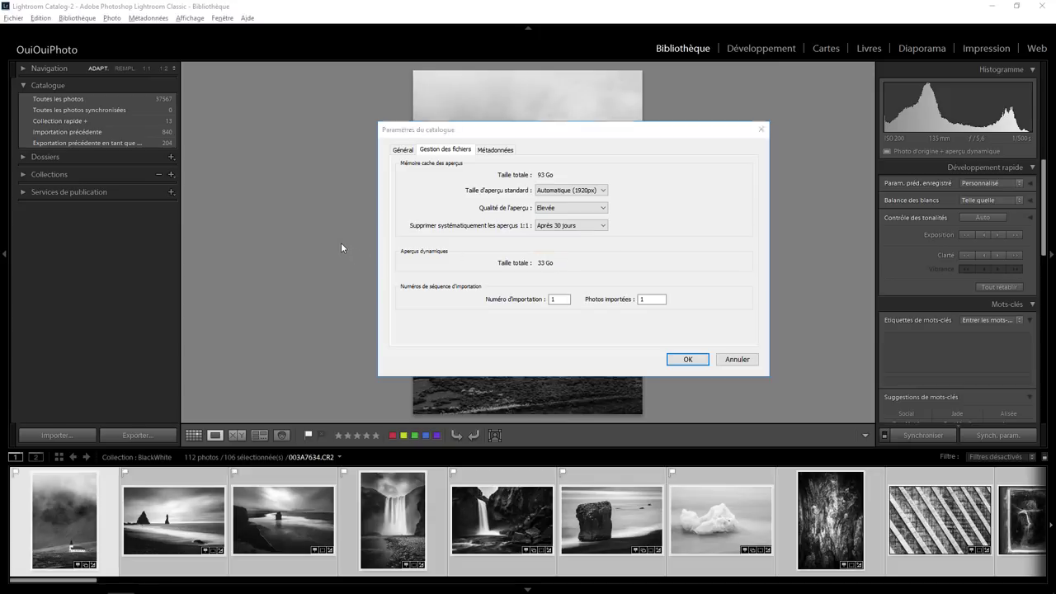
- Cancel out of Paramètres du catalogue, leaving the catalogue settings unchanged
click(738, 359)
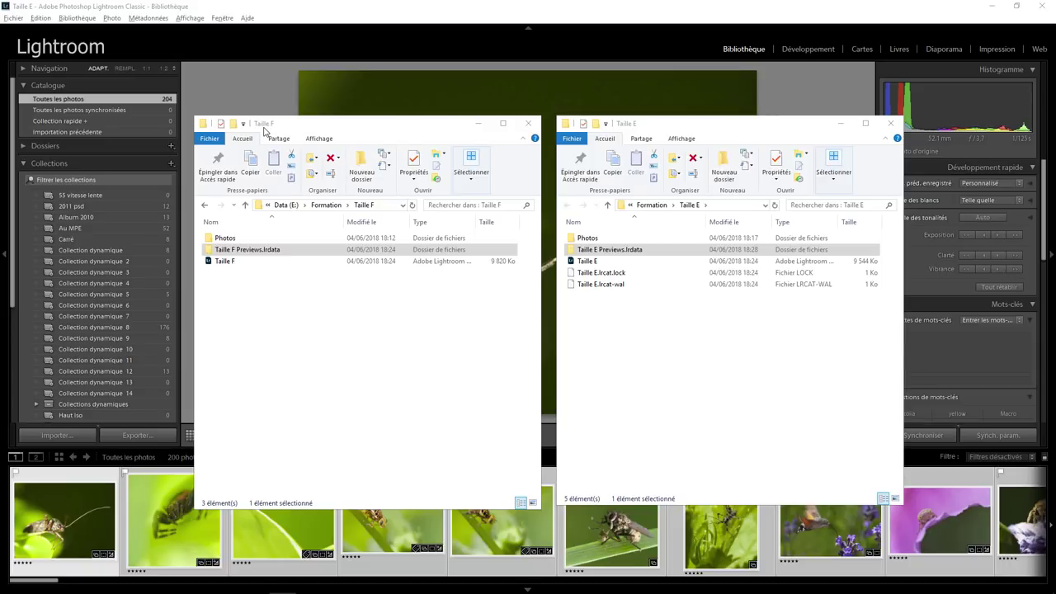
- Check the Taille F Previews.lrdata folder's properties, showing a 44.4 Mo size
click(266, 252)
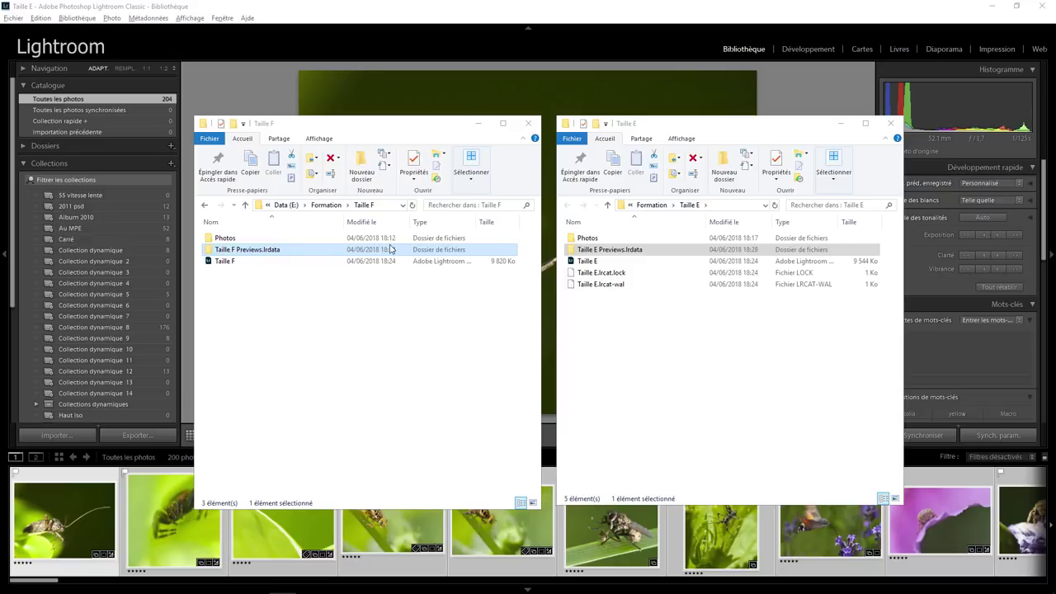
click(603, 248)
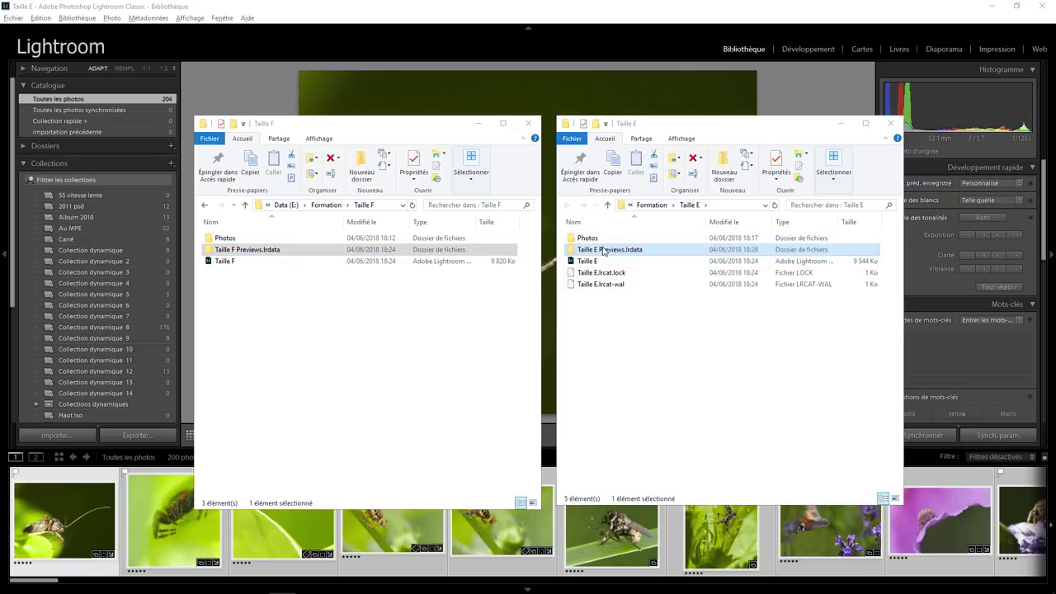
right_click(236, 255)
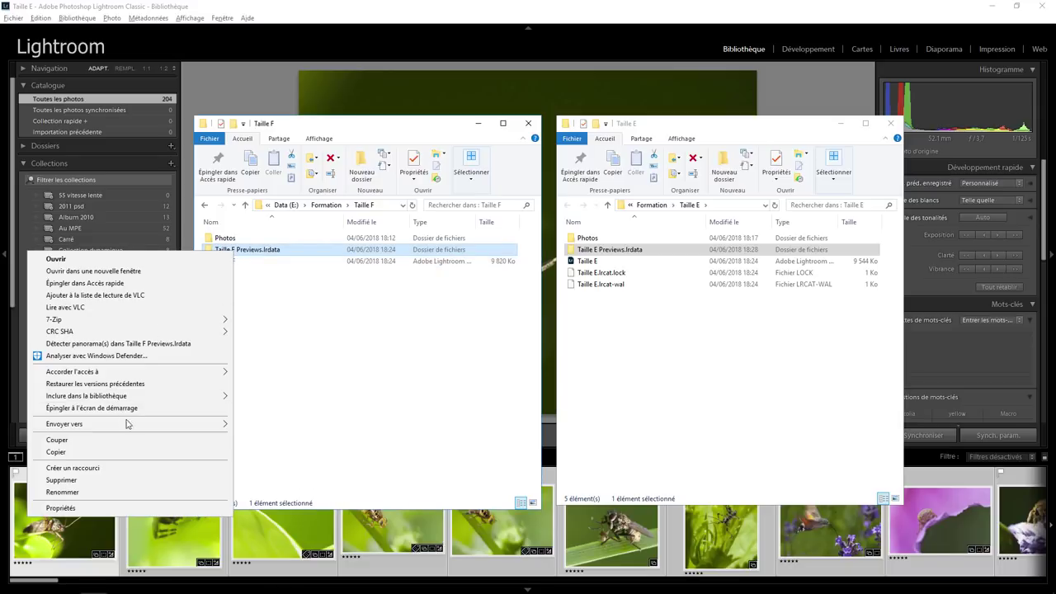
click(97, 507)
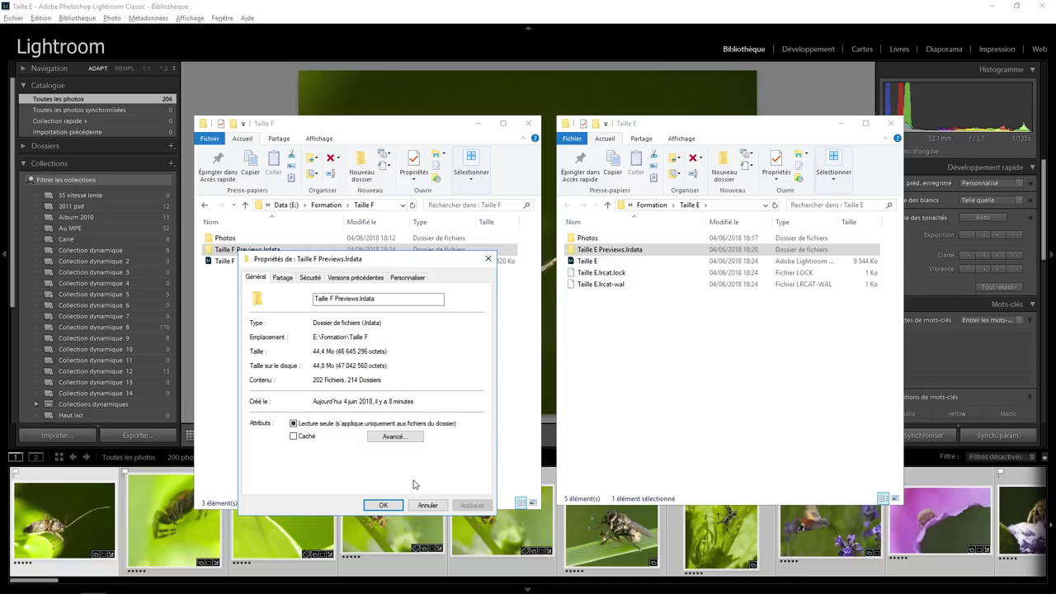
click(427, 504)
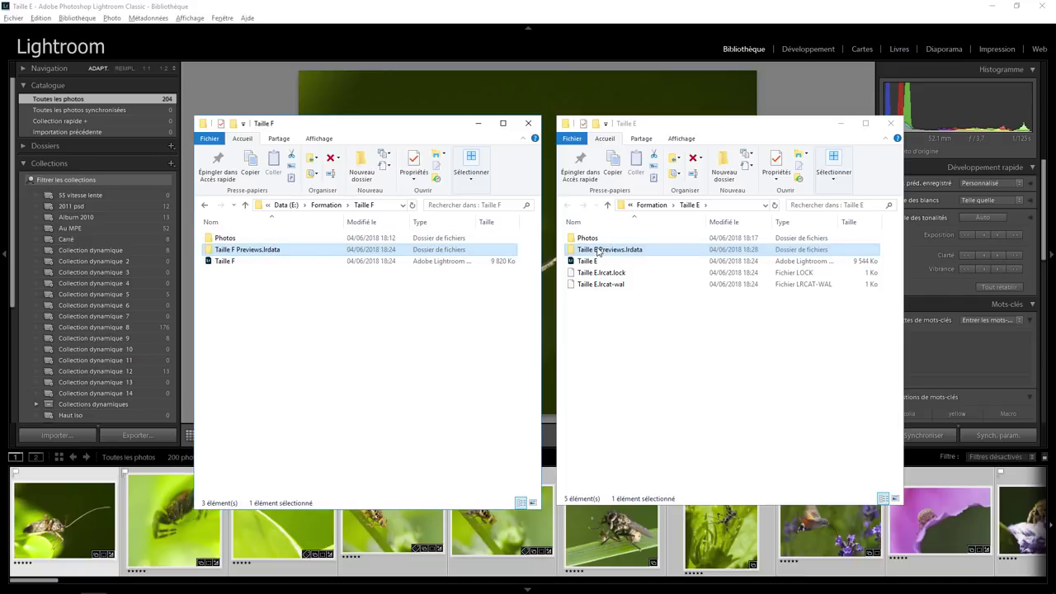
- Check the Taille E Previews.lrdata folder's properties, showing 212 Mo across 202 files
right_click(598, 252)
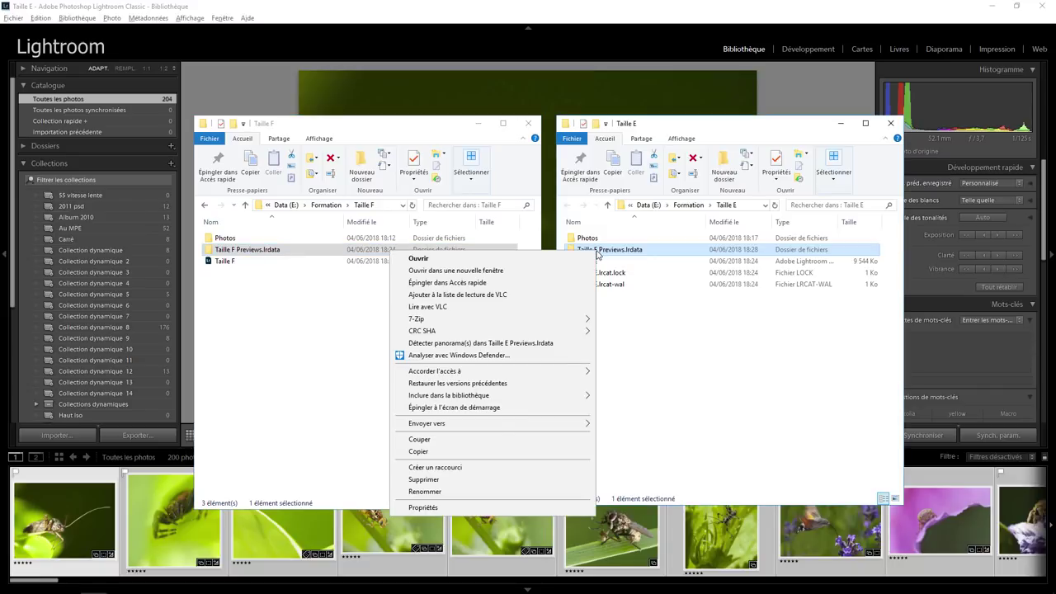
click(456, 507)
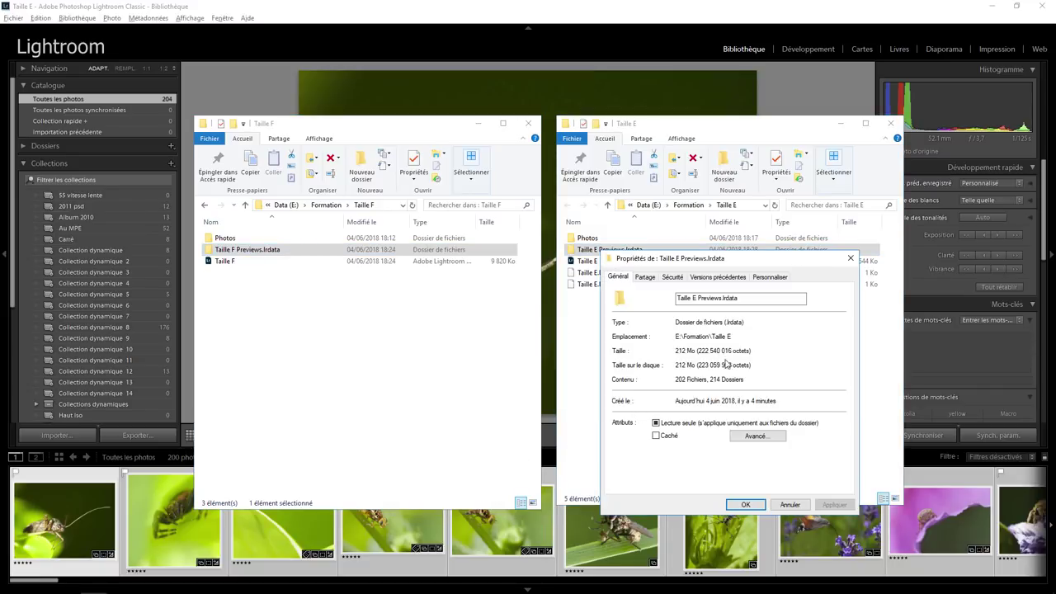
click(790, 505)
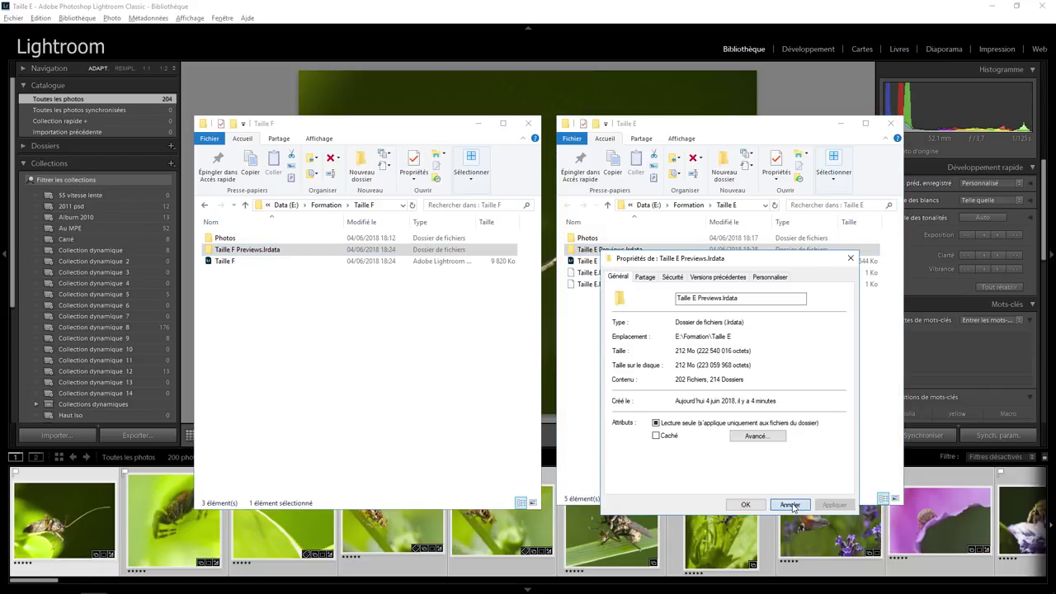